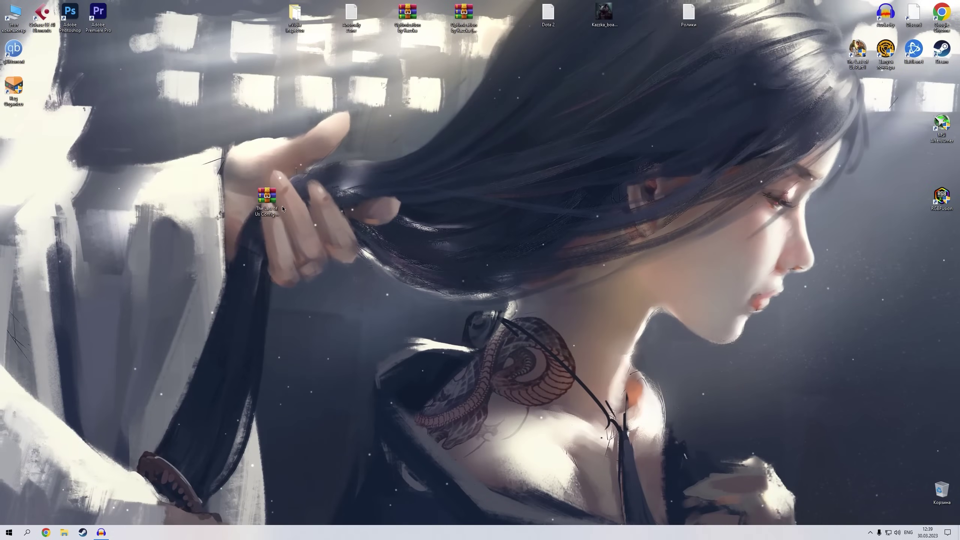
- Extract the The Last of Us config archive onto the desktop and open the extracted folder
{"action": "double_click", "coordinate": [281, 209]}
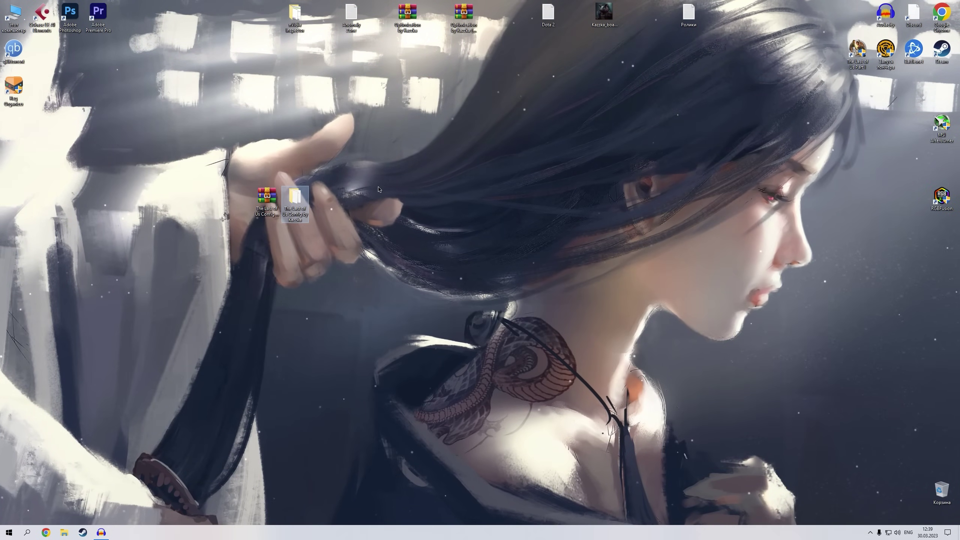
{"action": "double_click", "coordinate": [294, 205]}
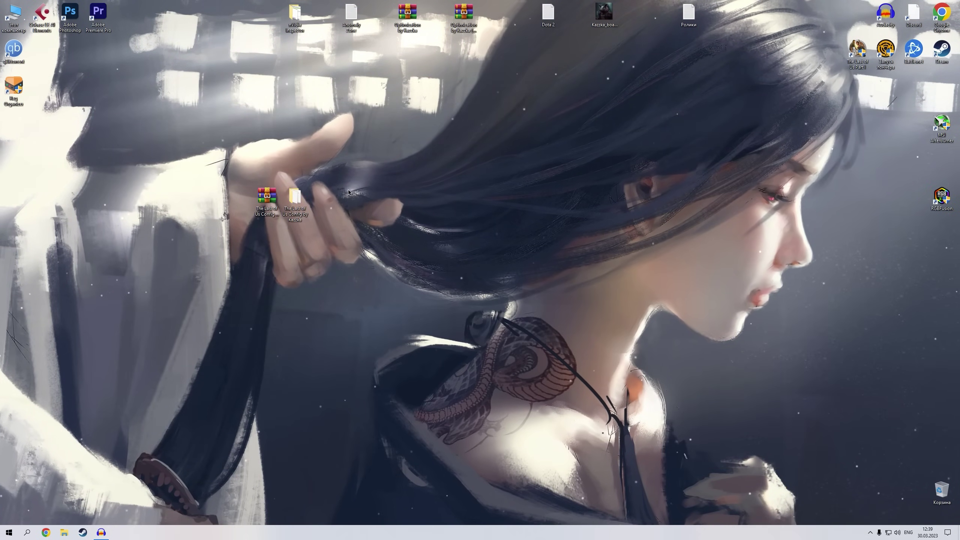
{"action": "left_click_drag", "start_coordinate": [577, 207], "coordinate": [550, 215]}
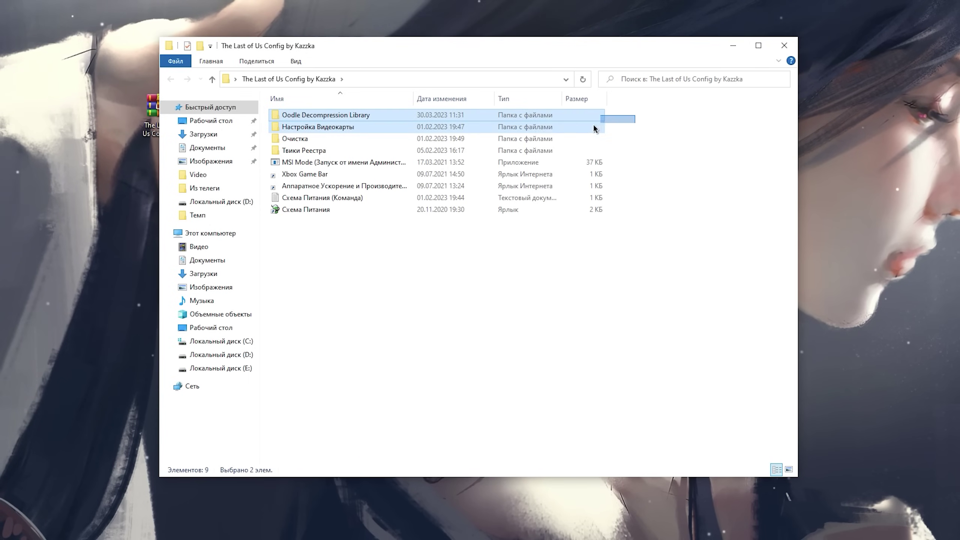
{"action": "left_click_drag", "start_coordinate": [594, 127], "coordinate": [402, 153]}
{"action": "left_click", "coordinate": [357, 164]}
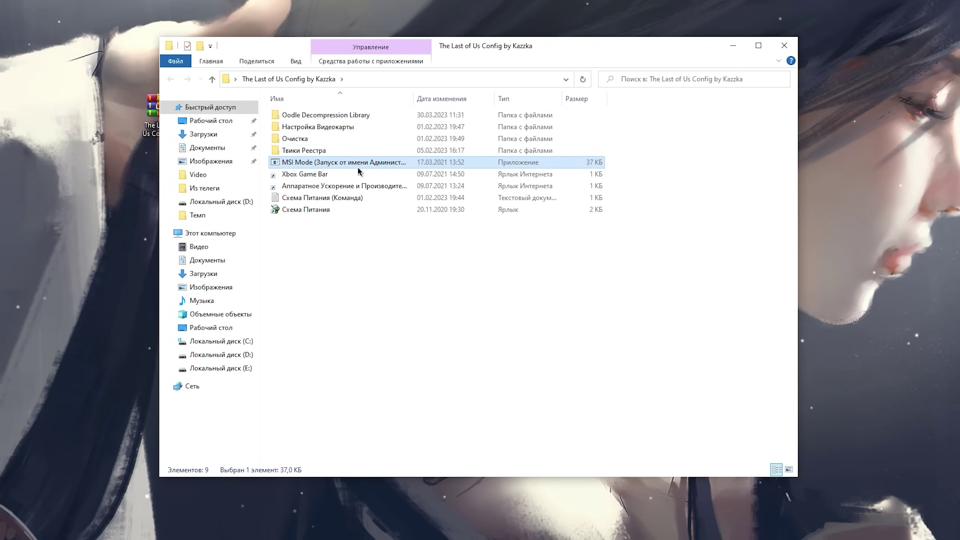
{"action": "left_click", "coordinate": [347, 212]}
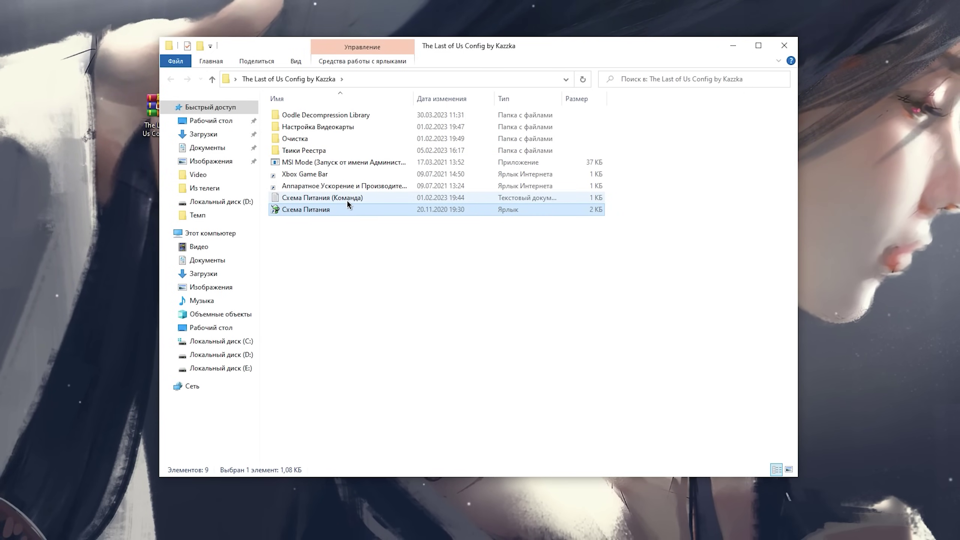
- Open the text file Схема Питания (Команда) and copy its powercfg command
{"action": "left_click", "coordinate": [331, 200]}
{"action": "double_click", "coordinate": [331, 198]}
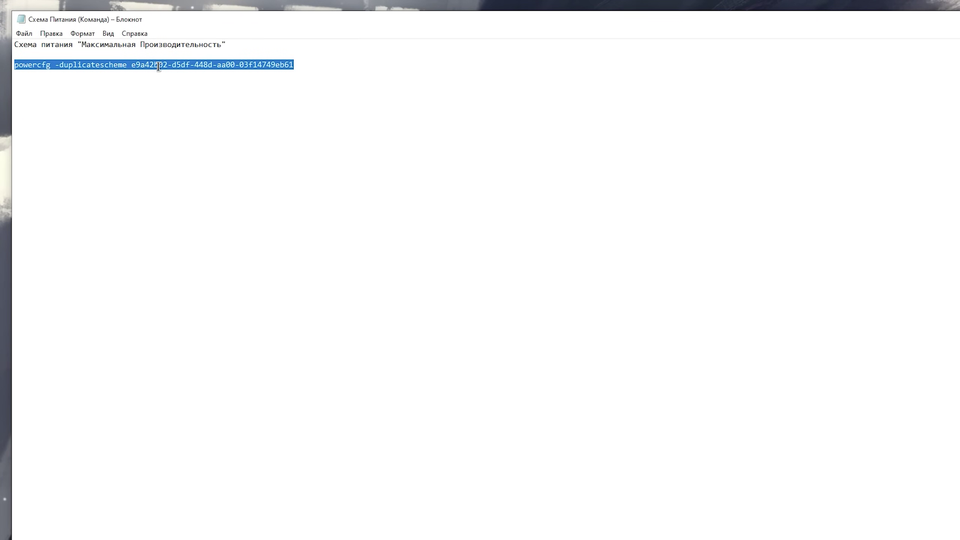
{"action": "right_click", "coordinate": [159, 66]}
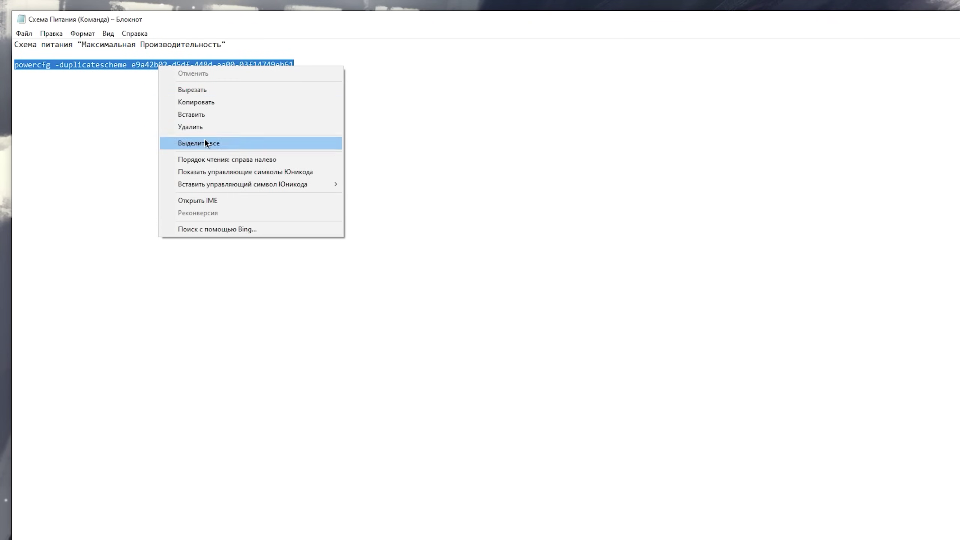
{"action": "left_click", "coordinate": [220, 100]}
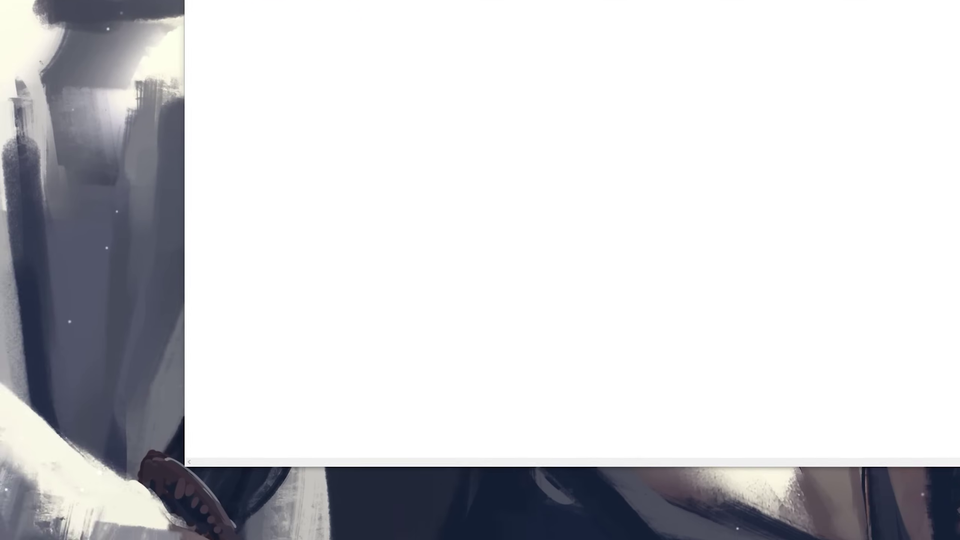
- Run powercfg -duplicatescheme e9a42b02-d5df-448d-aa00-03f14749eb61 in PowerShell as administrator, and close PowerShell and the text file
{"action": "key", "text": "super+x"}
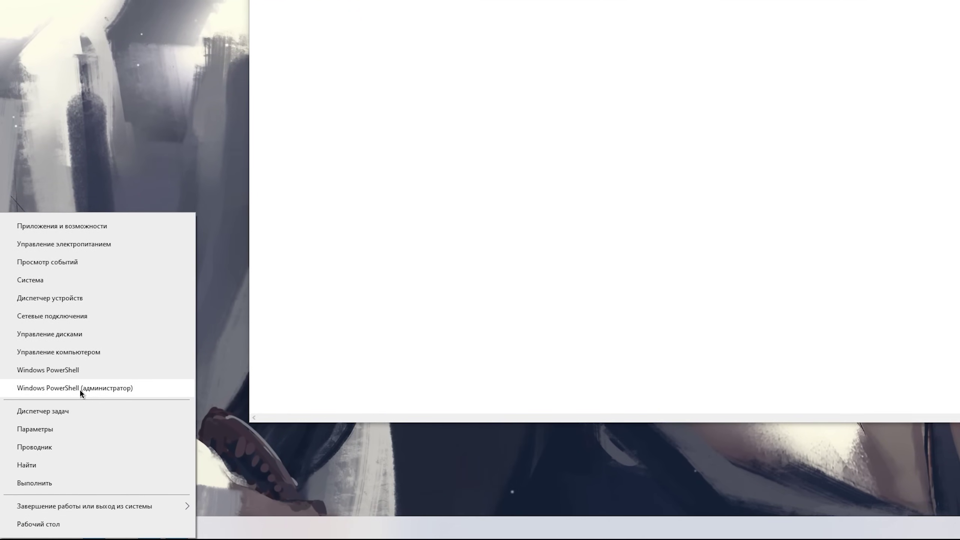
{"action": "left_click", "coordinate": [80, 388]}
{"action": "left_click", "coordinate": [422, 335]}
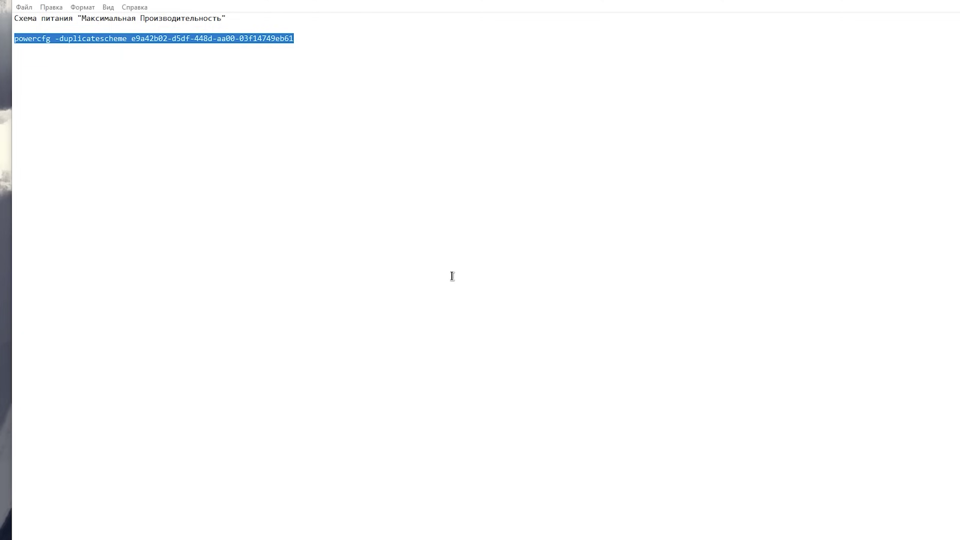
{"action": "key", "text": "ctrl+v"}
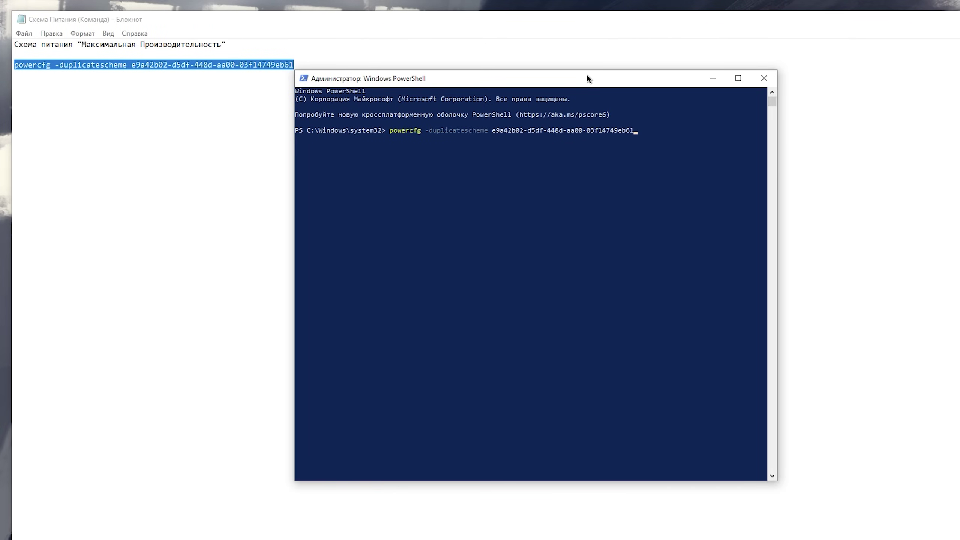
{"action": "key", "text": "Return"}
{"action": "left_click", "coordinate": [767, 79]}
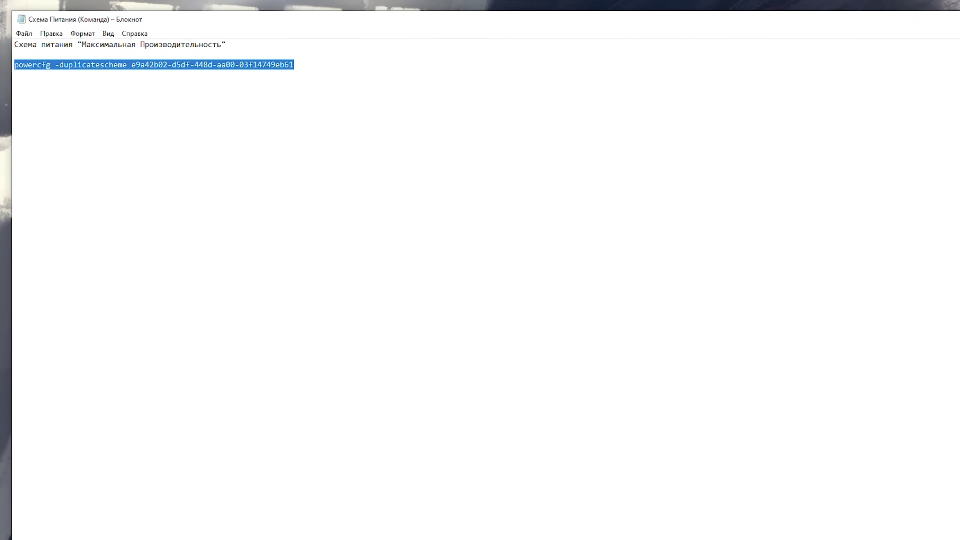
{"action": "key", "text": "alt+F4"}
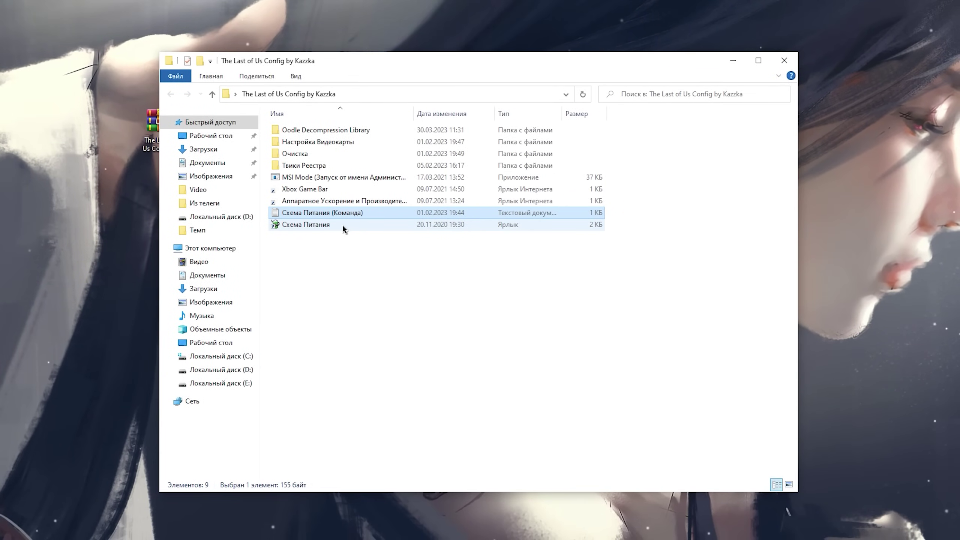
- Open the power plan settings with the Схема Питания shortcut and select the maximum performance plan
{"action": "double_click", "coordinate": [342, 226]}
{"action": "left_click", "coordinate": [290, 234]}
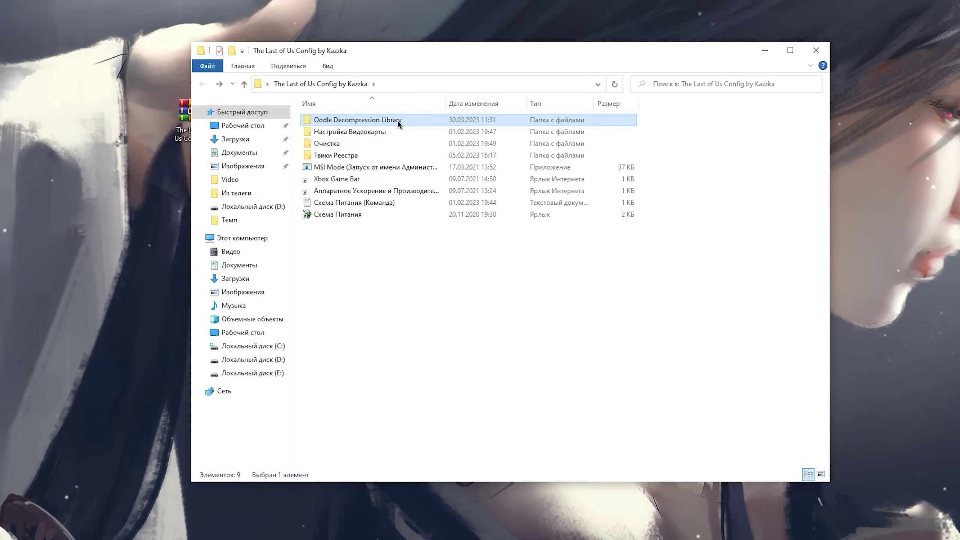
- Copy oo2core_9_win64.dll from the Oodle Decompression Library folder
{"action": "double_click", "coordinate": [398, 121]}
{"action": "left_click", "coordinate": [353, 132]}
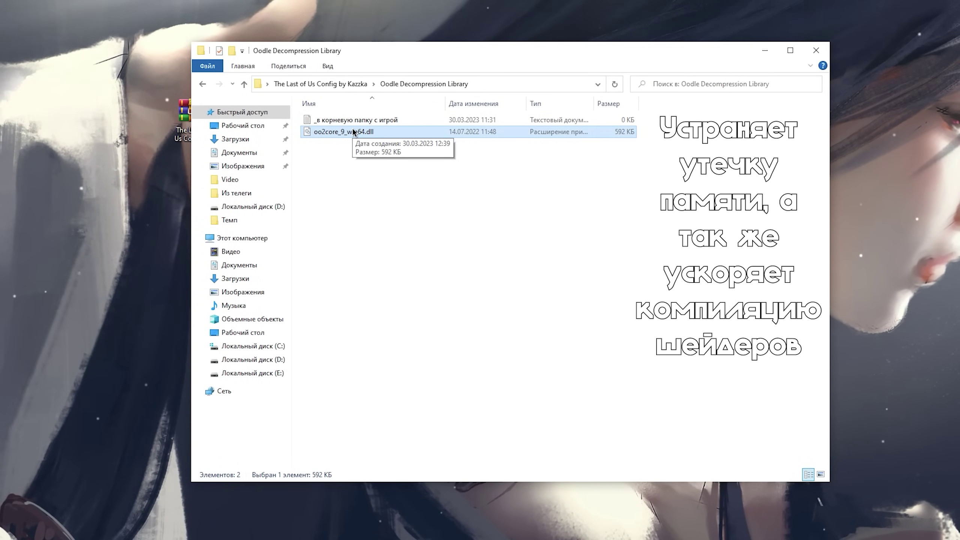
{"action": "right_click", "coordinate": [361, 133]}
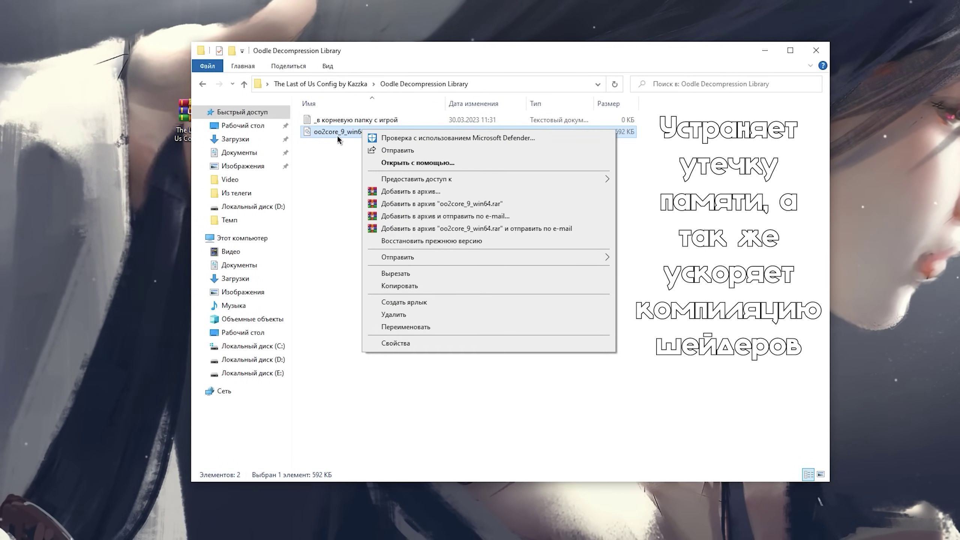
{"action": "right_click", "coordinate": [337, 135]}
{"action": "left_click", "coordinate": [409, 288]}
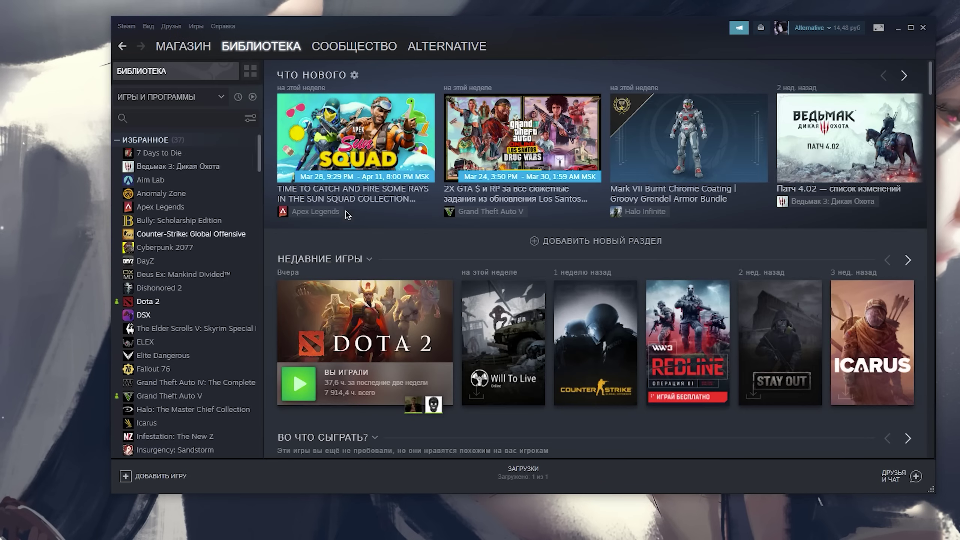
- Switch to Steam and open the properties of Counter-Strike: Global Offensive from the library
{"action": "left_click", "coordinate": [184, 238]}
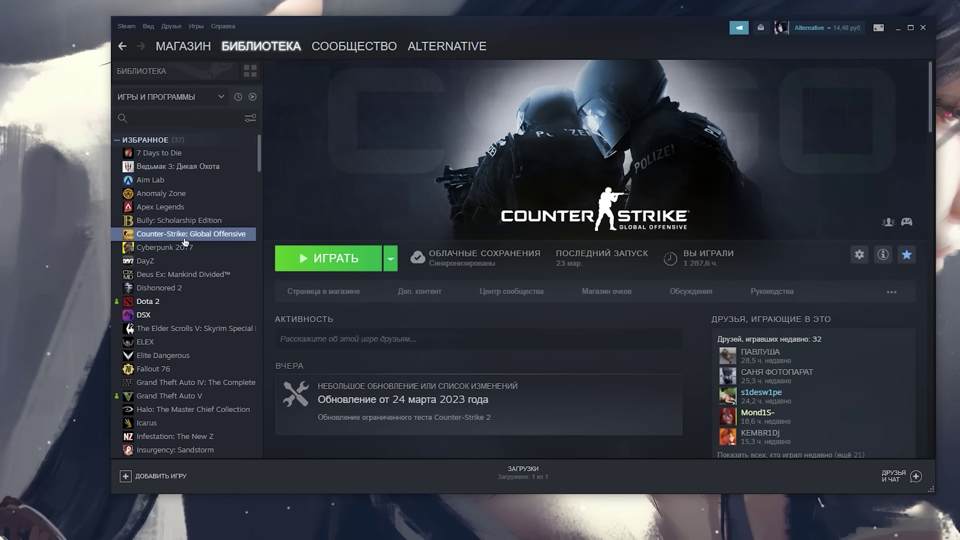
{"action": "right_click", "coordinate": [185, 239]}
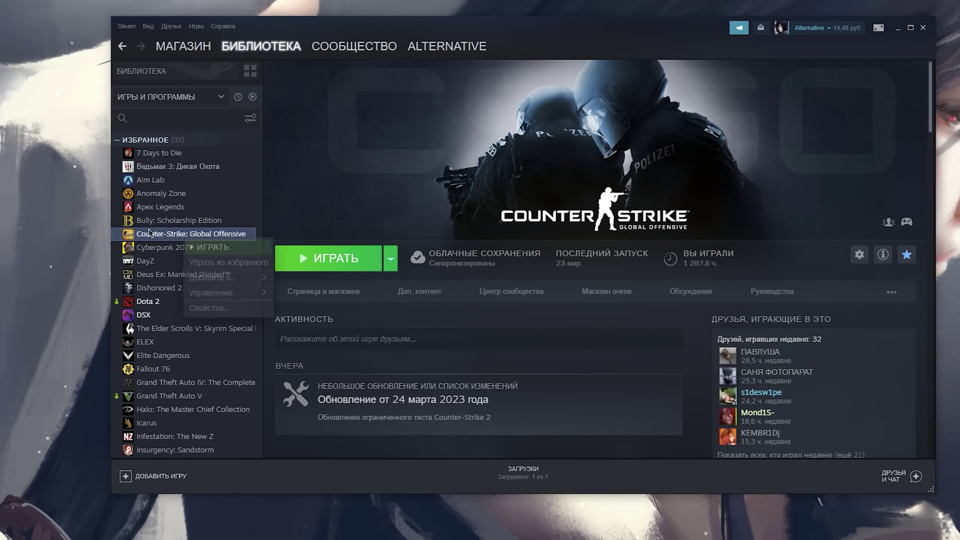
{"action": "left_click", "coordinate": [200, 310]}
{"action": "left_click", "coordinate": [352, 200]}
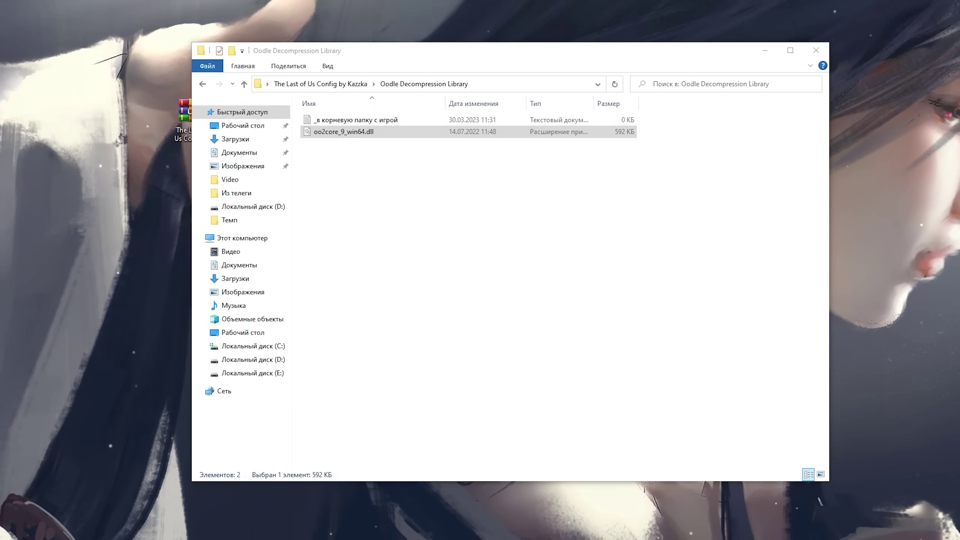
- Paste oo2core_9_win64.dll into D:\Games\The Last of Us Part I, cancelling the file replacement on a repeated paste
{"action": "key", "text": "ctrl+v"}
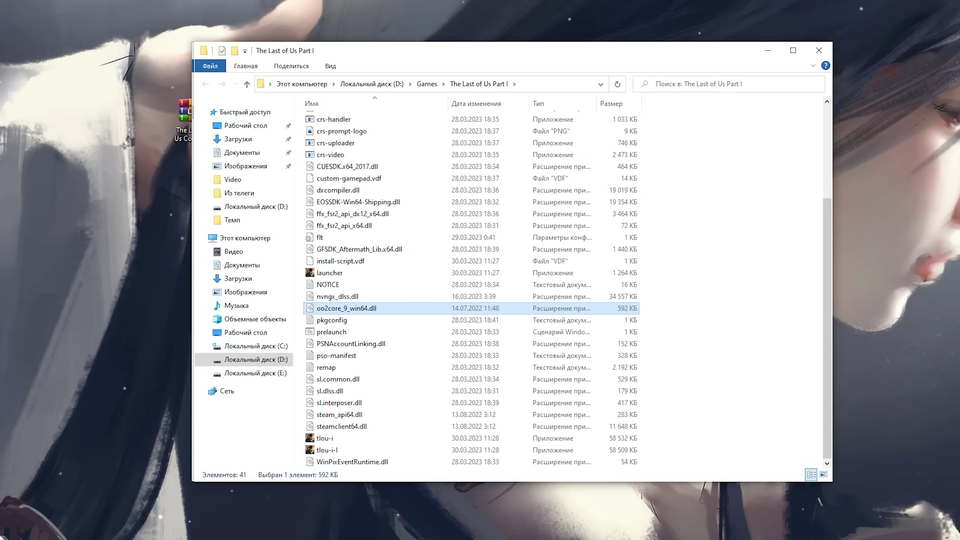
{"action": "left_click", "coordinate": [602, 38]}
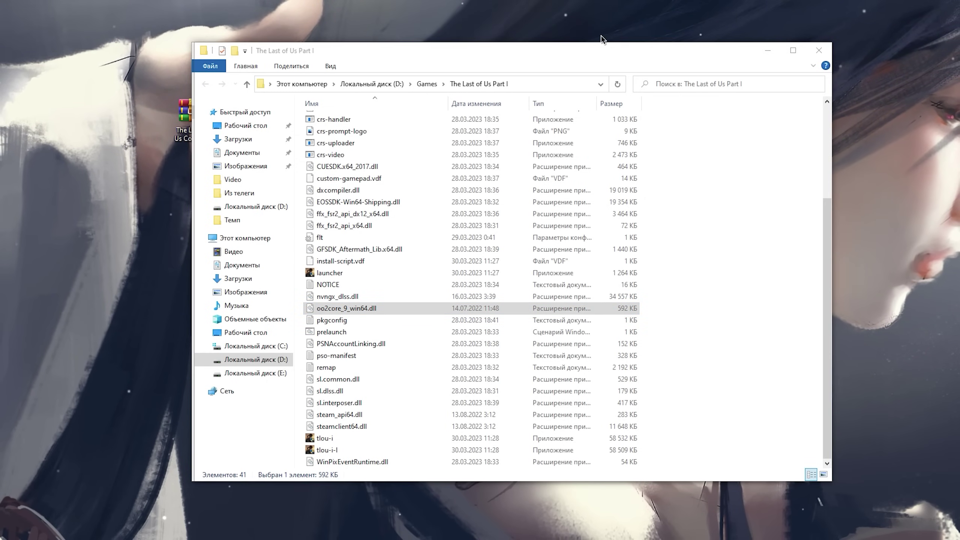
{"action": "right_click", "coordinate": [716, 189]}
{"action": "left_click", "coordinate": [737, 266]}
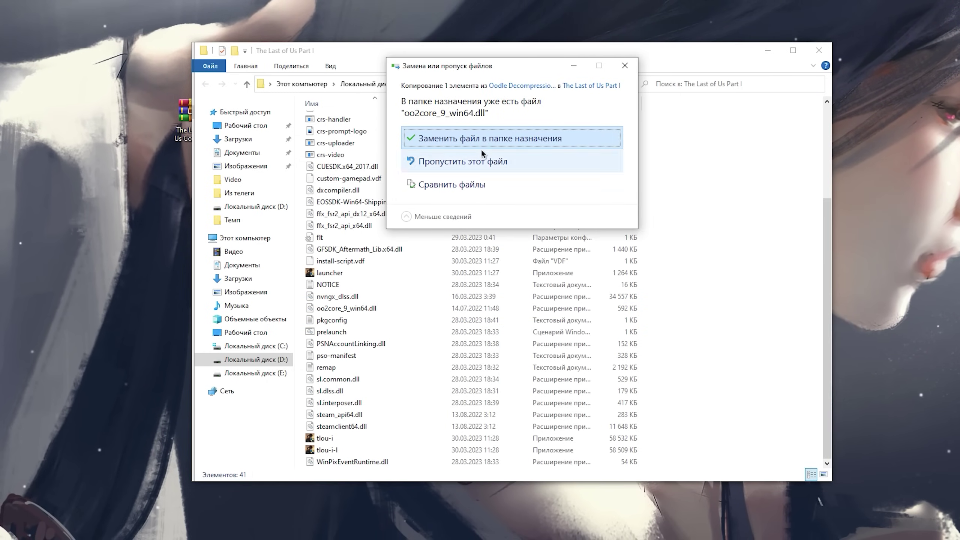
{"action": "left_click", "coordinate": [624, 65]}
- Disable fullscreen optimizations in the compatibility properties of the tlou-i application
{"action": "left_click", "coordinate": [355, 440]}
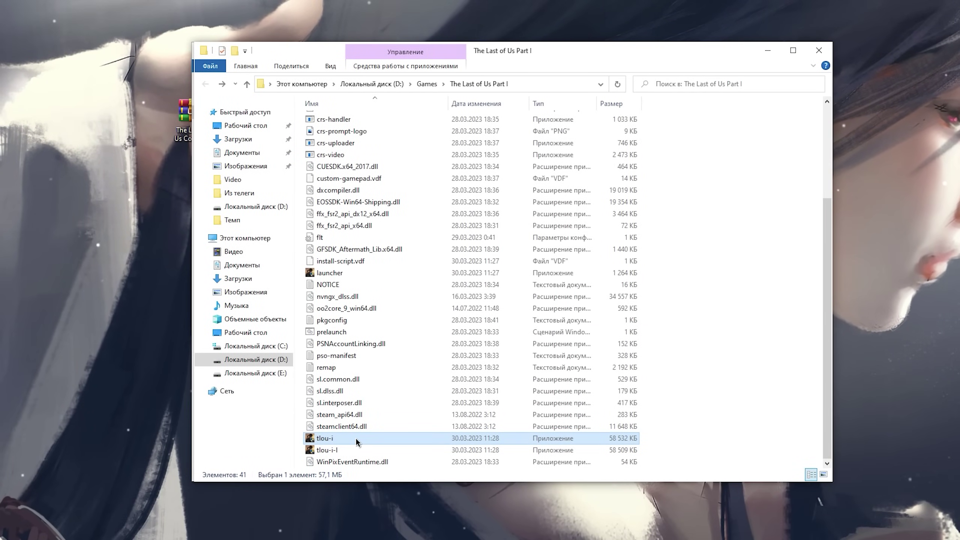
{"action": "right_click", "coordinate": [356, 438]}
{"action": "left_click", "coordinate": [437, 427]}
{"action": "left_click_drag", "start_coordinate": [420, 371], "coordinate": [472, 122]}
{"action": "left_click", "coordinate": [406, 142]}
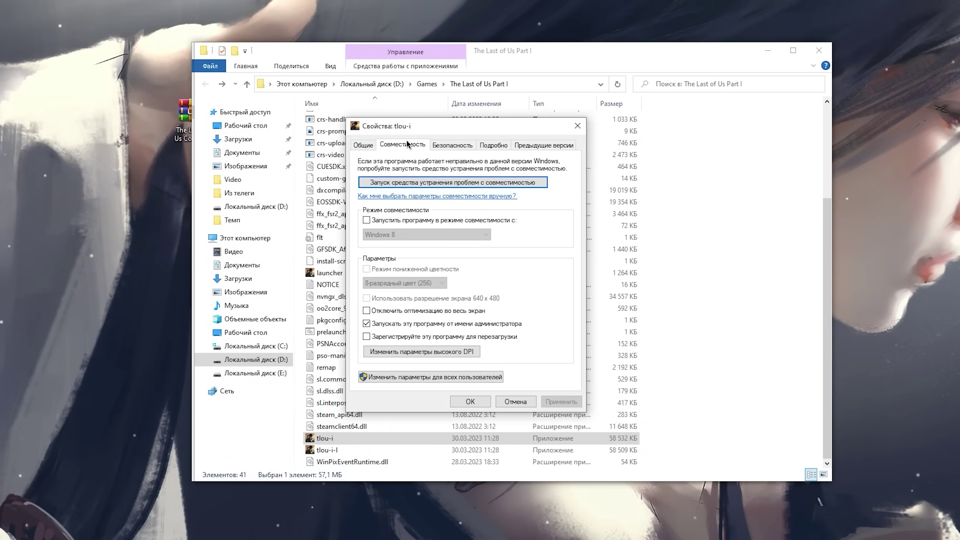
{"action": "left_click", "coordinate": [390, 312]}
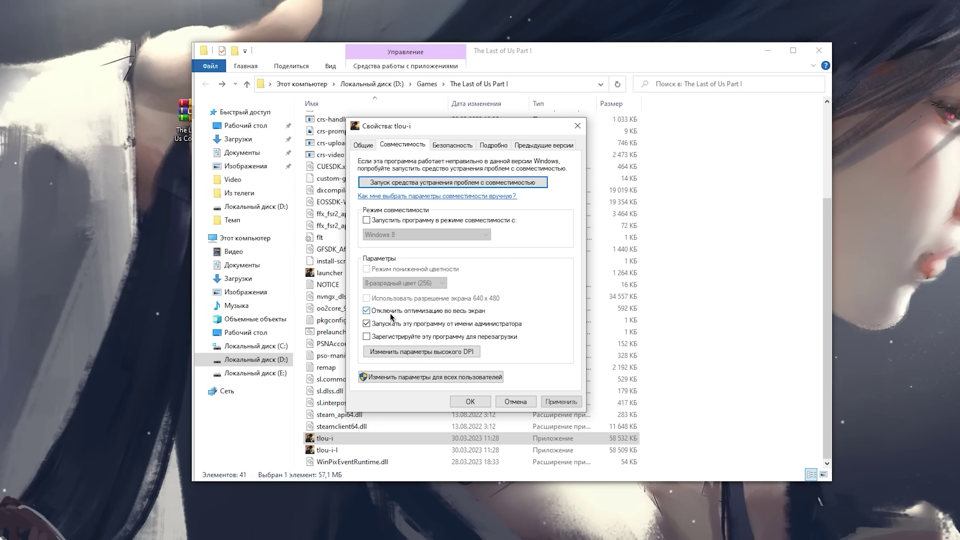
- Override tlou-i's high DPI scaling so that Приложение performs it, and save the properties
{"action": "left_click", "coordinate": [403, 350]}
{"action": "left_click", "coordinate": [441, 346]}
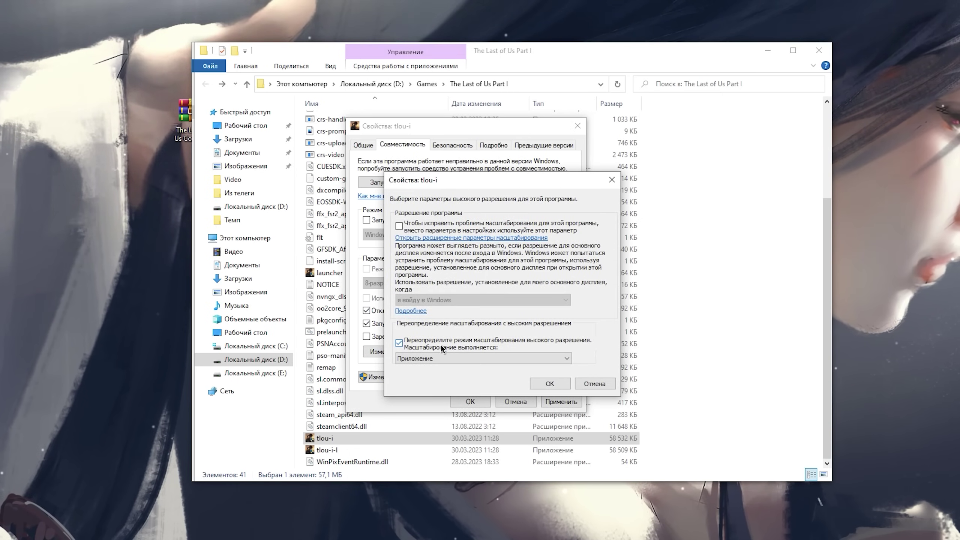
{"action": "left_click", "coordinate": [553, 384]}
{"action": "left_click", "coordinate": [479, 398]}
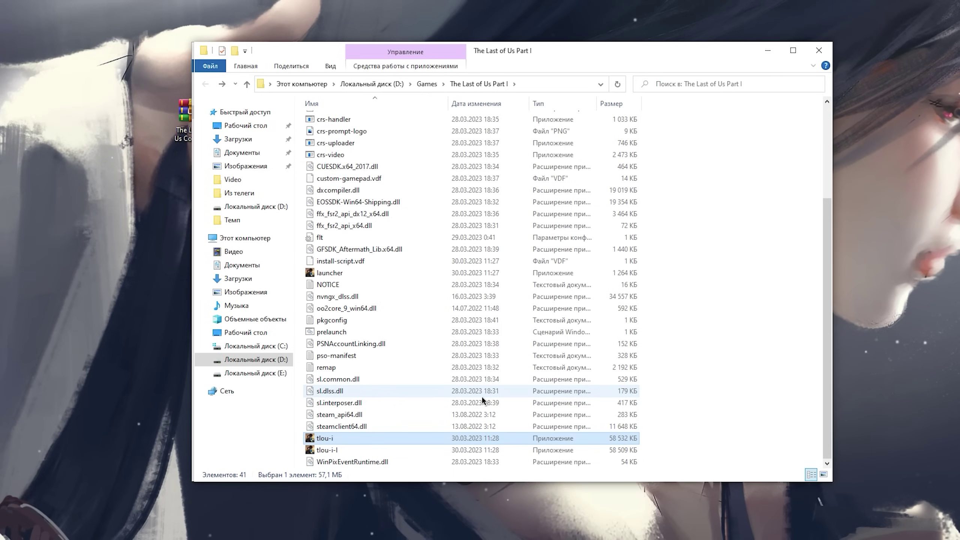
- Copy the path of the The Last of Us Part I game folder
{"action": "left_click", "coordinate": [524, 84]}
{"action": "key", "text": "ctrl+c"}
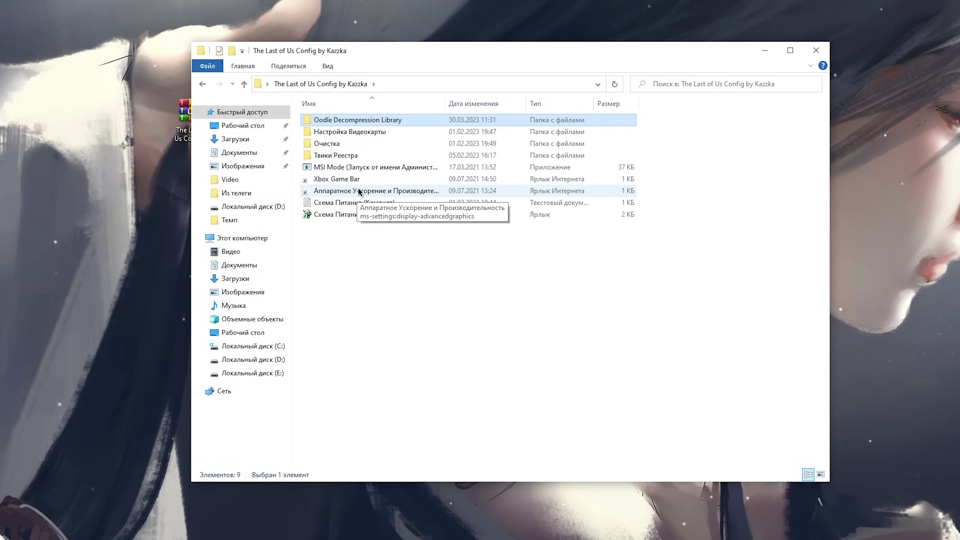
- Open the graphics settings with the Аппаратное Ускорение и Производительность shortcut and switch hardware-accelerated GPU scheduling on and back off
{"action": "double_click", "coordinate": [358, 189]}
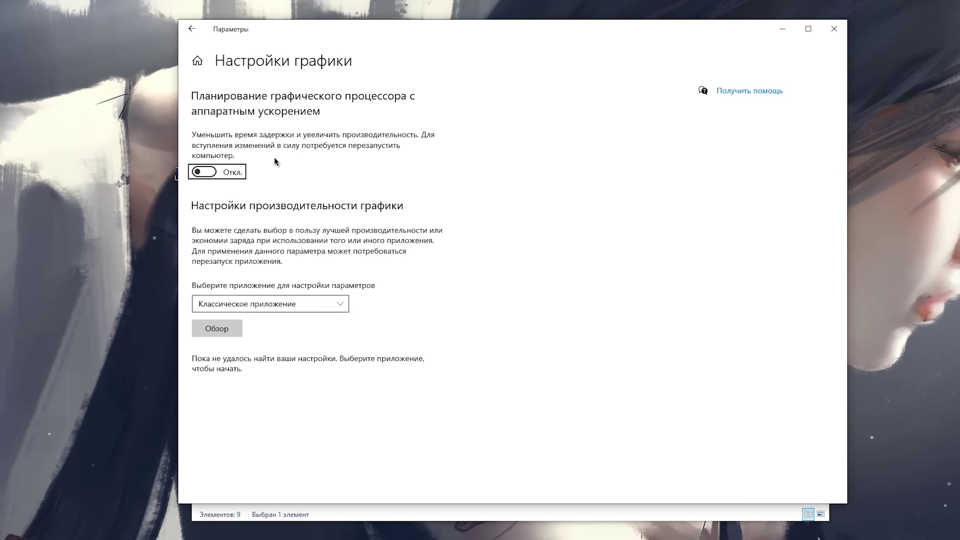
{"action": "left_click", "coordinate": [213, 173]}
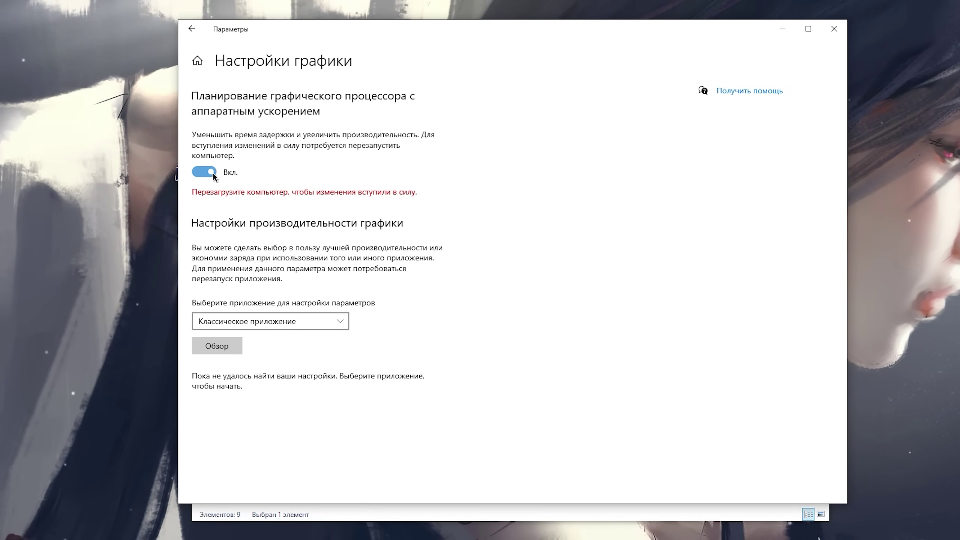
{"action": "left_click", "coordinate": [213, 172]}
- Add tlou-i from the copied game folder path as a classic app in the graphics performance settings
{"action": "left_click", "coordinate": [235, 328]}
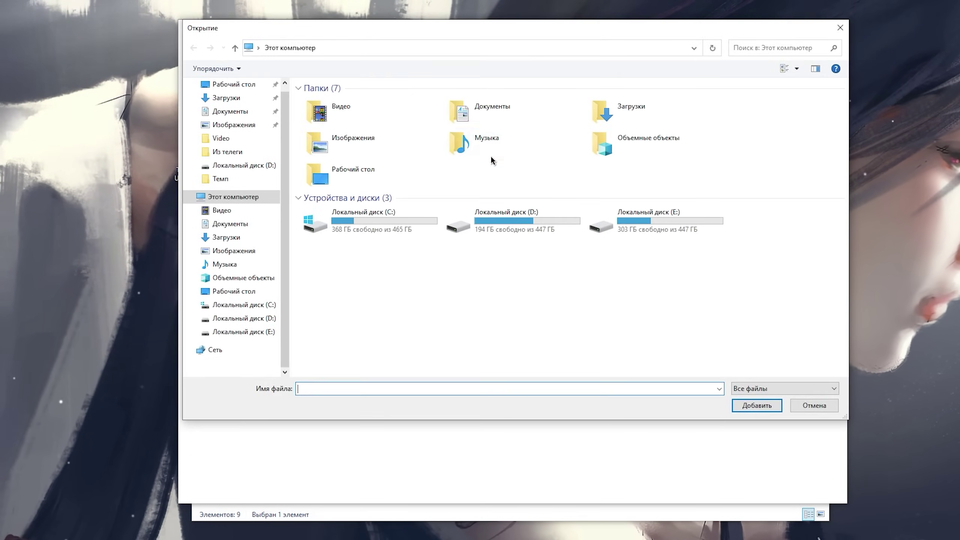
{"action": "left_click", "coordinate": [410, 48]}
{"action": "key", "text": "ctrl+v"}
{"action": "key", "text": "Return"}
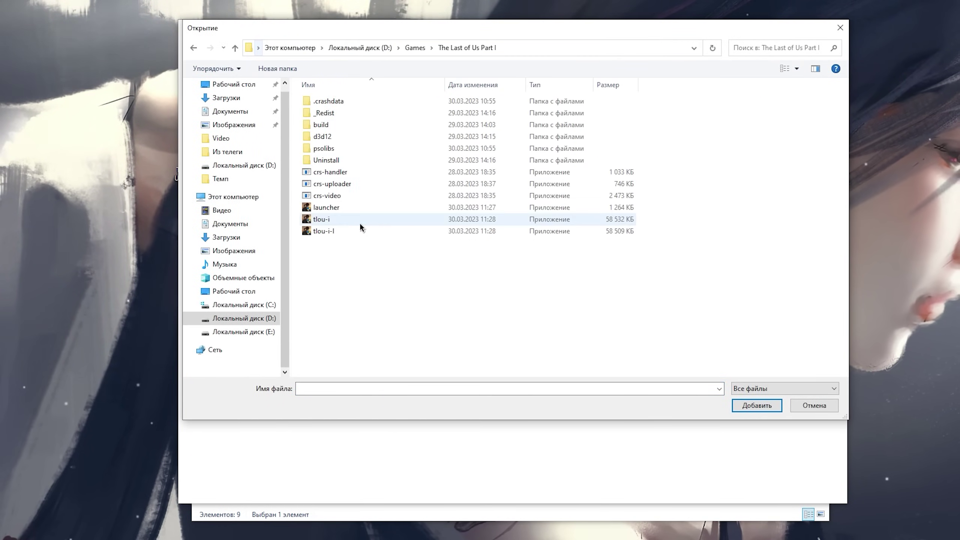
{"action": "left_click", "coordinate": [350, 219]}
{"action": "left_click", "coordinate": [767, 404]}
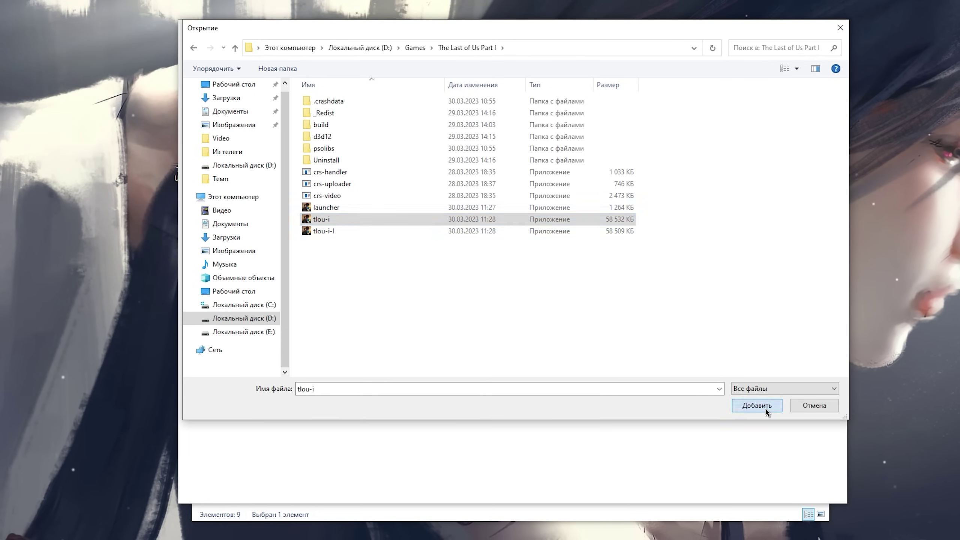
- Set the graphics preference of The Last of Us Part I to Высокая производительность and save it
{"action": "left_click", "coordinate": [352, 408]}
{"action": "left_click", "coordinate": [462, 289]}
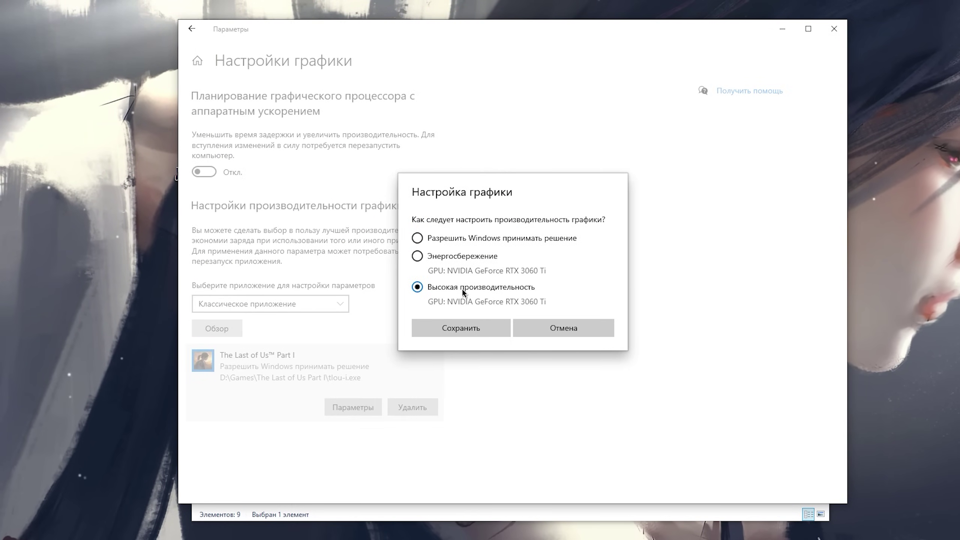
{"action": "left_click", "coordinate": [465, 325]}
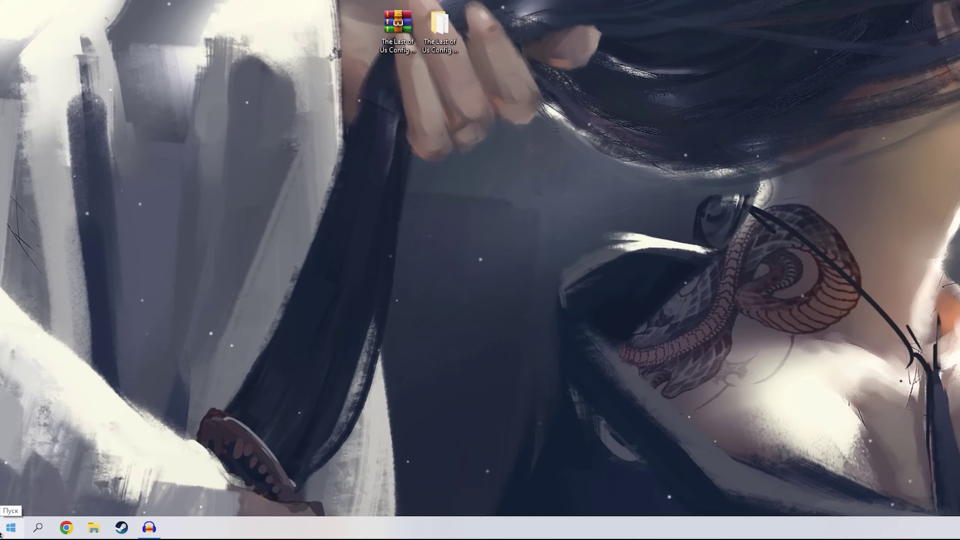
- Open Device Manager, find Высокоточный таймер событий under Системные устройства, and bring up its available actions
{"action": "right_click", "coordinate": [10, 530]}
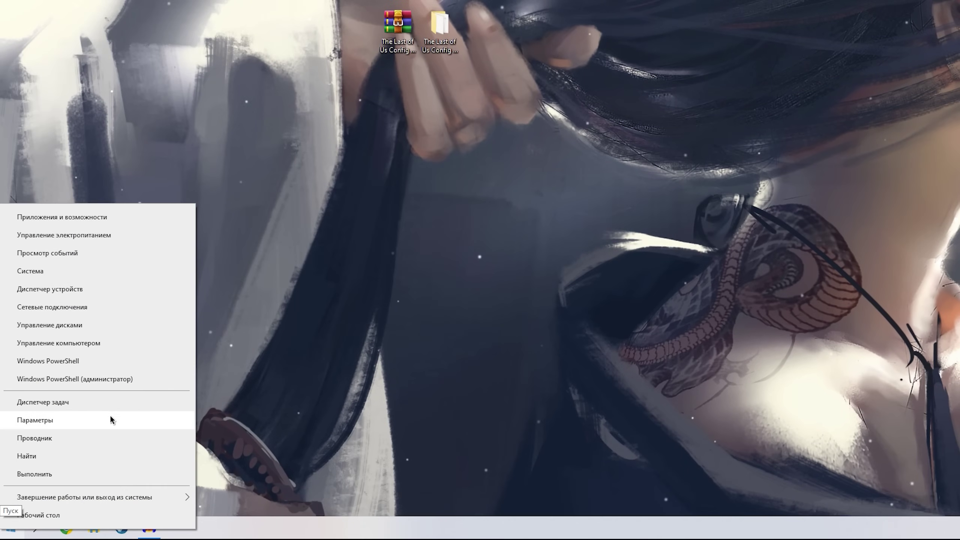
{"action": "left_click", "coordinate": [99, 295]}
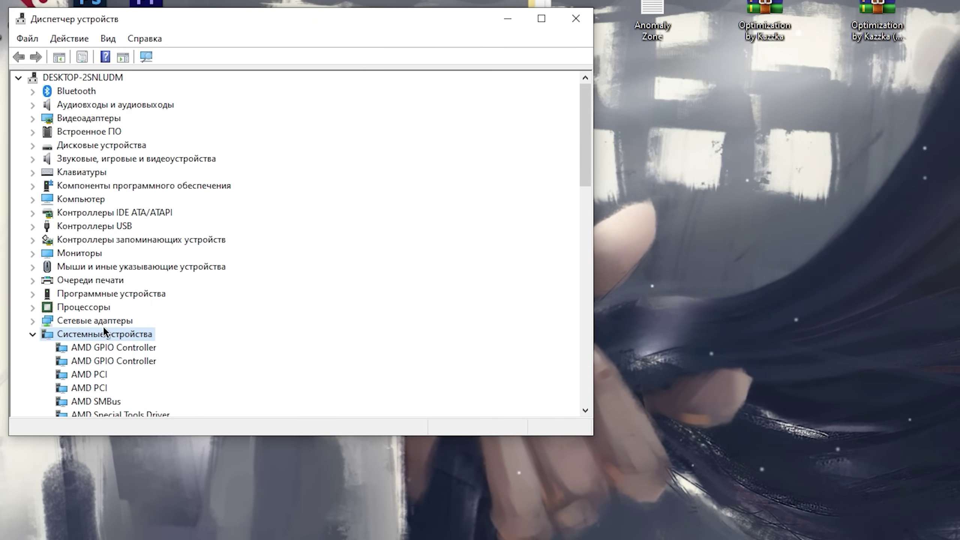
{"action": "scroll", "coordinate": [168, 303], "scroll_direction": "down", "scroll_amount": 7}
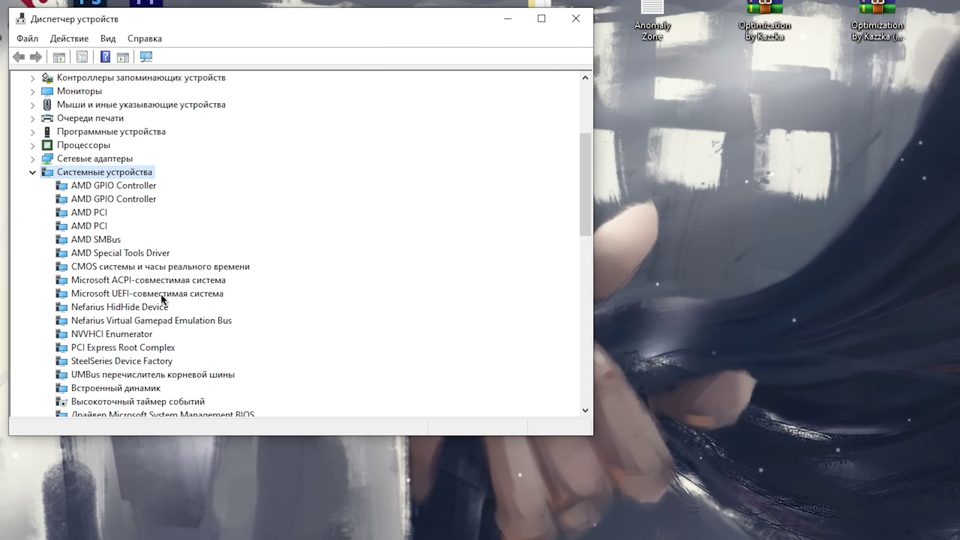
{"action": "left_click", "coordinate": [136, 281]}
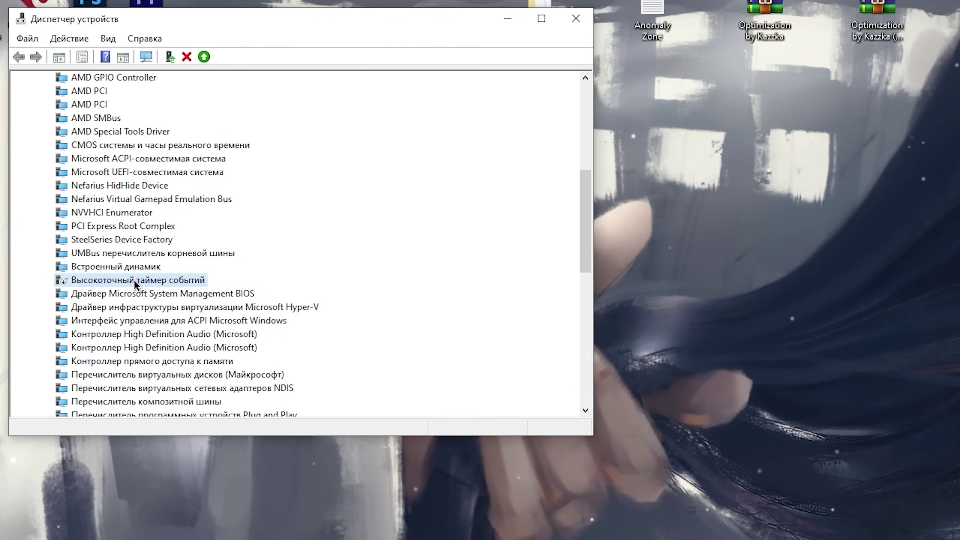
{"action": "right_click", "coordinate": [133, 280]}
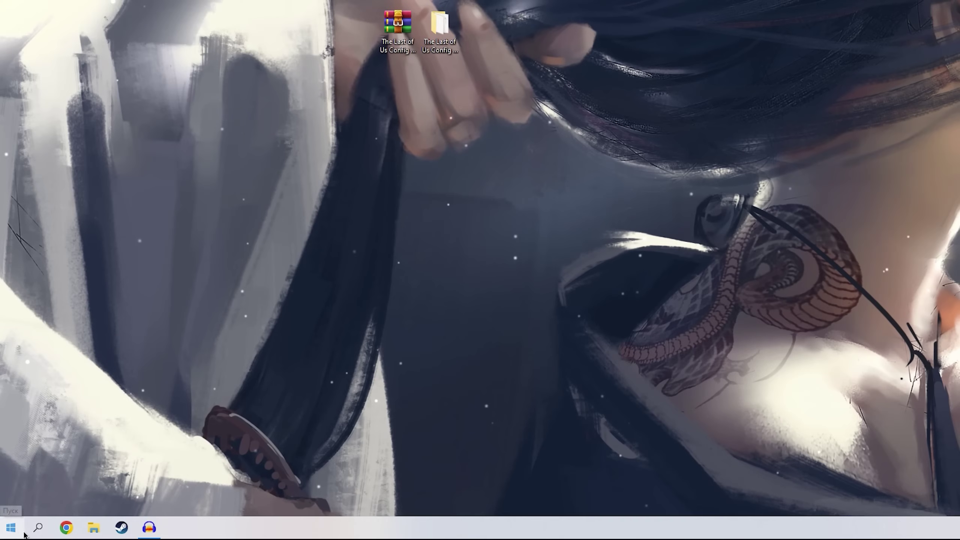
- Search for xbox, check the background recording option in Xbox Game Bar's capture settings, and close the settings
{"action": "left_click", "coordinate": [32, 536]}
{"action": "type", "text": "xbox"}
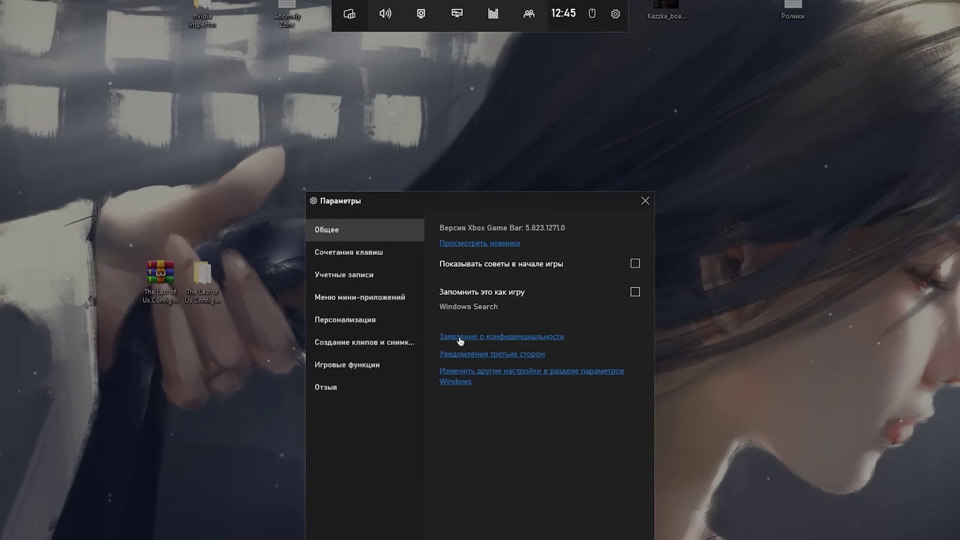
{"action": "left_click", "coordinate": [378, 342]}
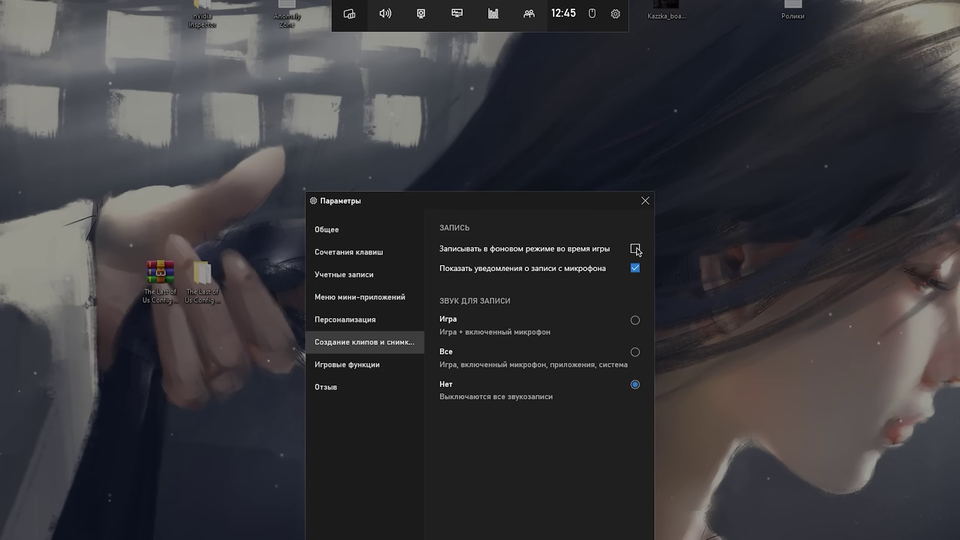
{"action": "left_click", "coordinate": [645, 201]}
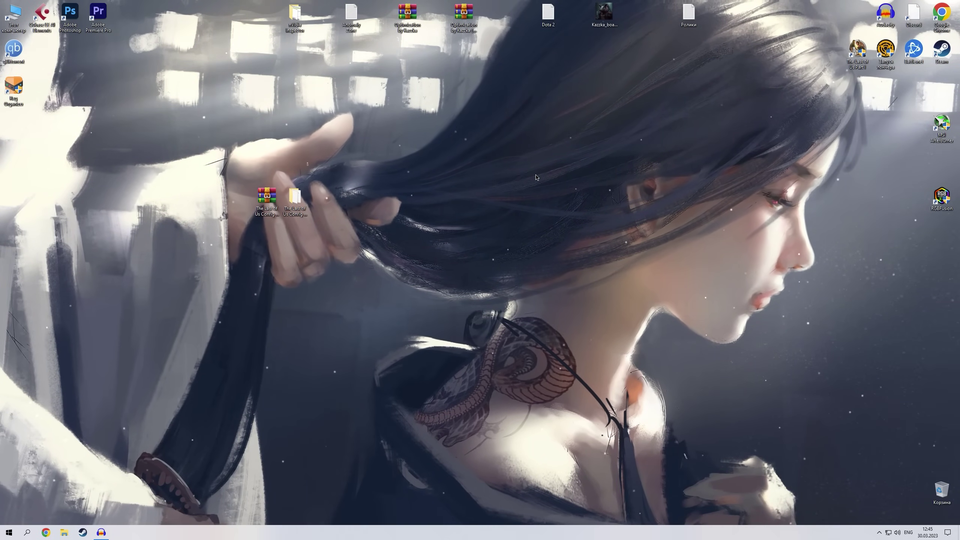
- Open the nVidia Geforce folder inside Настройка Видеокарты in the The Last of Us config folder
{"action": "double_click", "coordinate": [294, 197]}
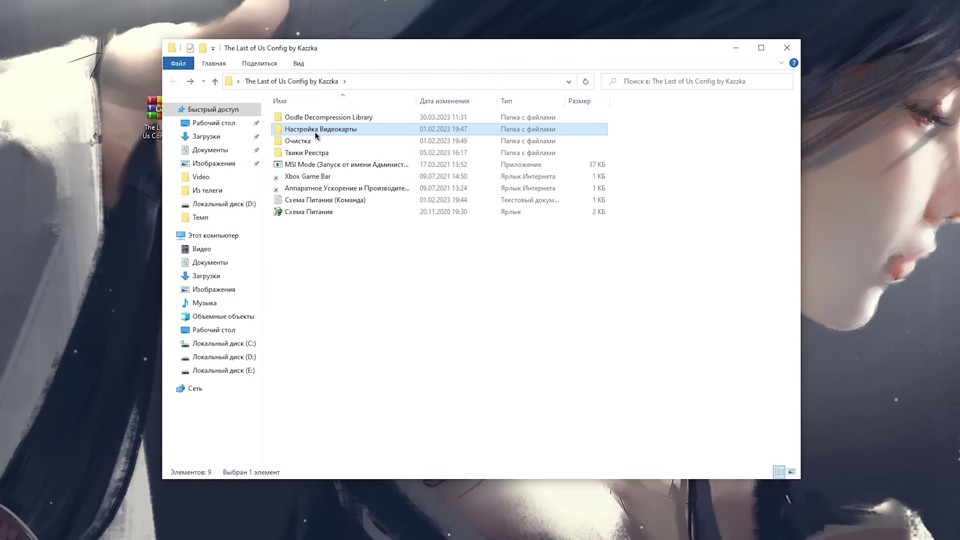
{"action": "double_click", "coordinate": [370, 211]}
{"action": "left_click", "coordinate": [335, 138]}
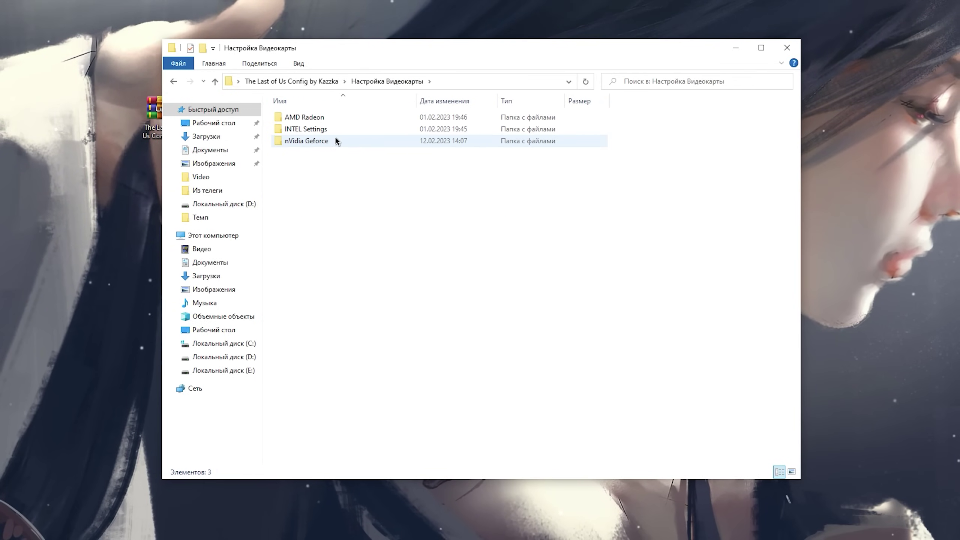
{"action": "double_click", "coordinate": [336, 138]}
{"action": "left_click", "coordinate": [318, 152]}
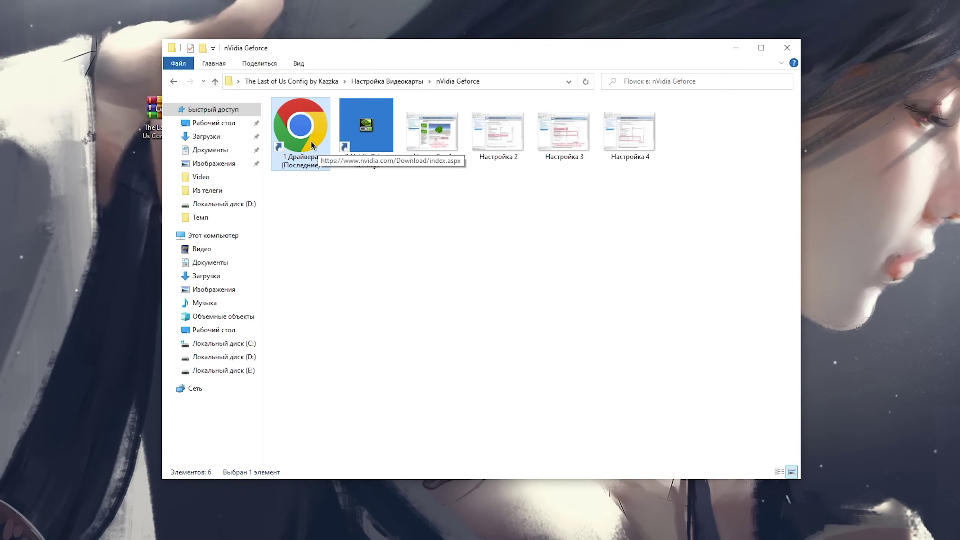
- View the global and program-specific 3D settings through the Nvidia Driver Settings shortcut, and return to the folder's Настройка images
{"action": "left_click", "coordinate": [377, 125]}
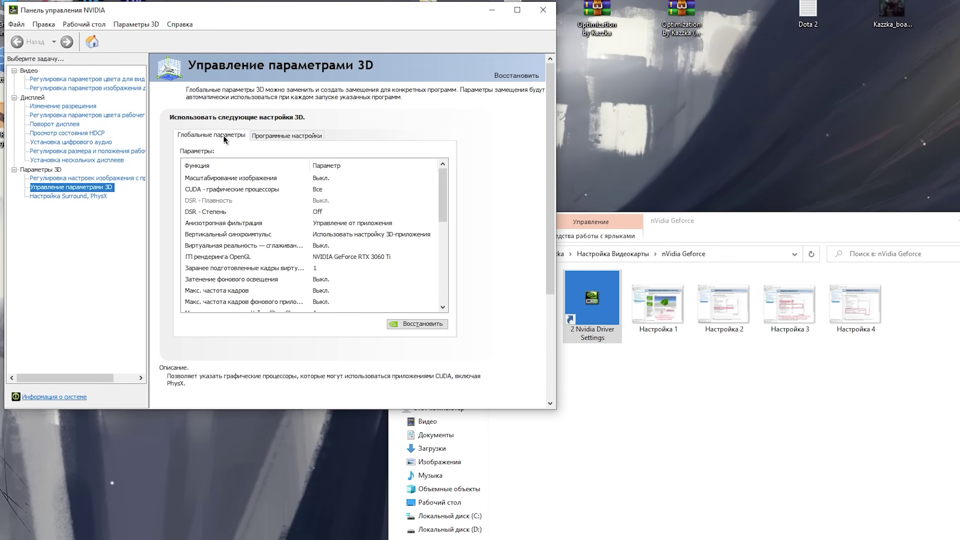
{"action": "left_click", "coordinate": [282, 133]}
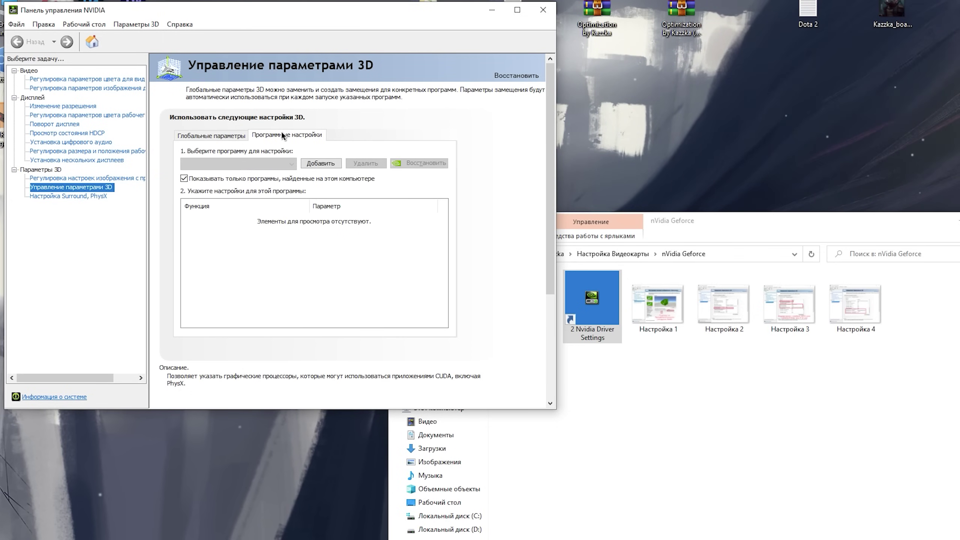
{"action": "left_click", "coordinate": [265, 162]}
{"action": "left_click", "coordinate": [332, 136]}
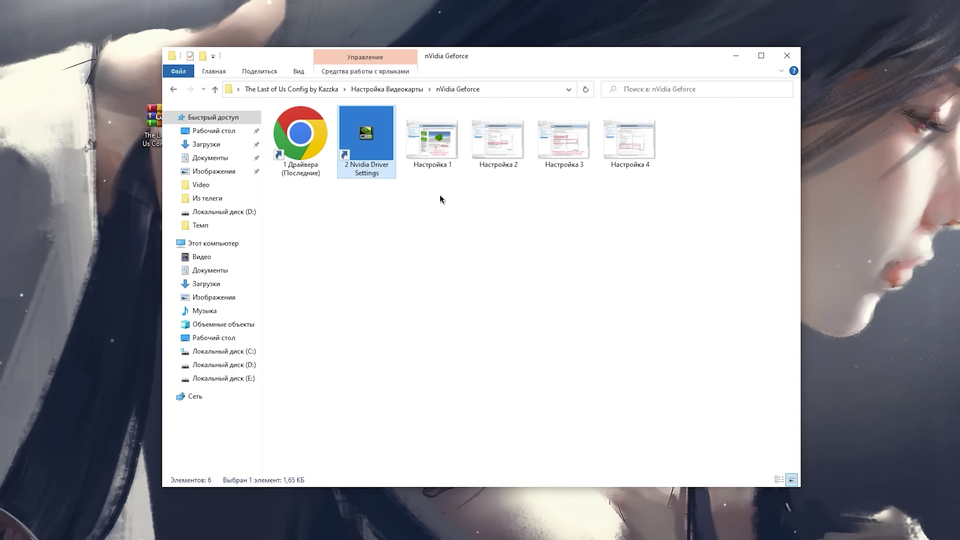
{"action": "left_click_drag", "start_coordinate": [439, 198], "coordinate": [557, 199]}
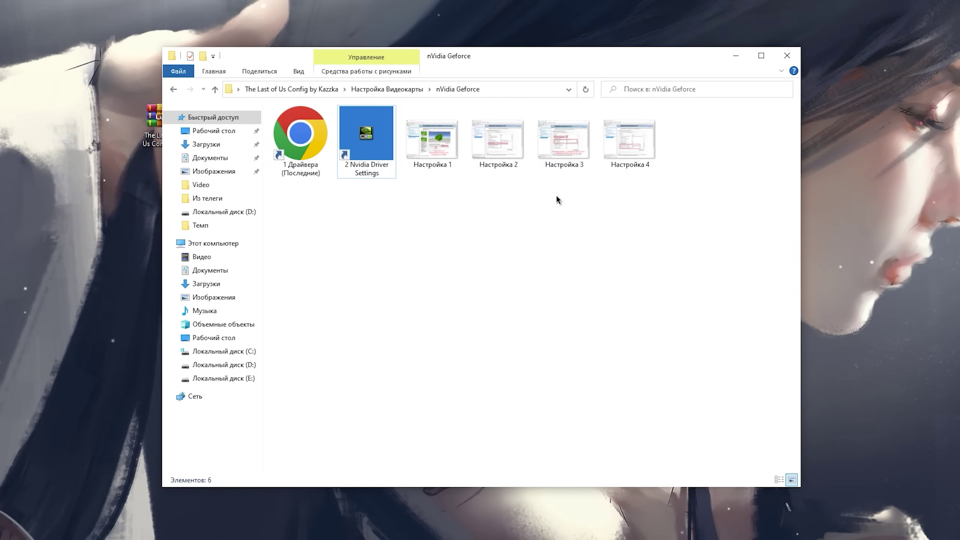
- Open the AMD Radeon folder and view its driver installation image and the Настройка screenshots
{"action": "key", "text": "alt+Up"}
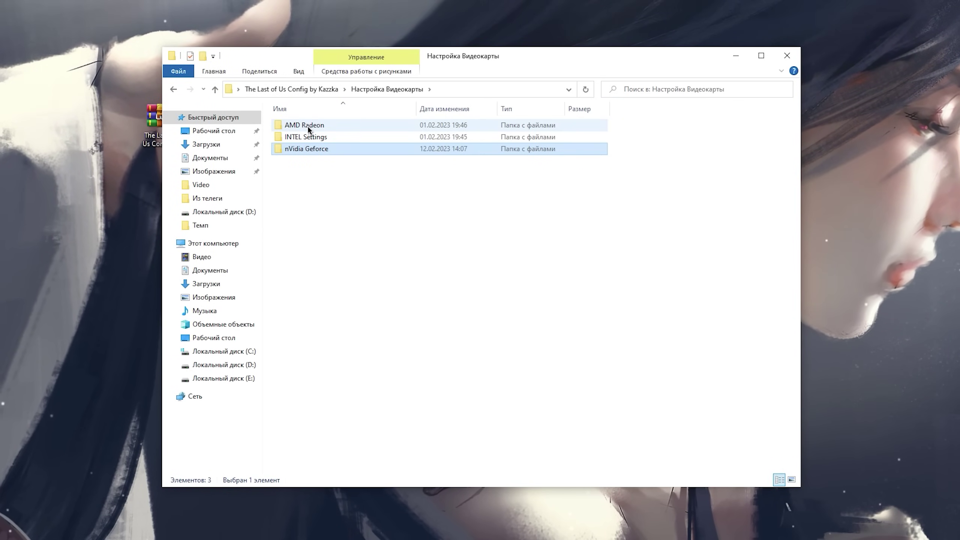
{"action": "double_click", "coordinate": [308, 126]}
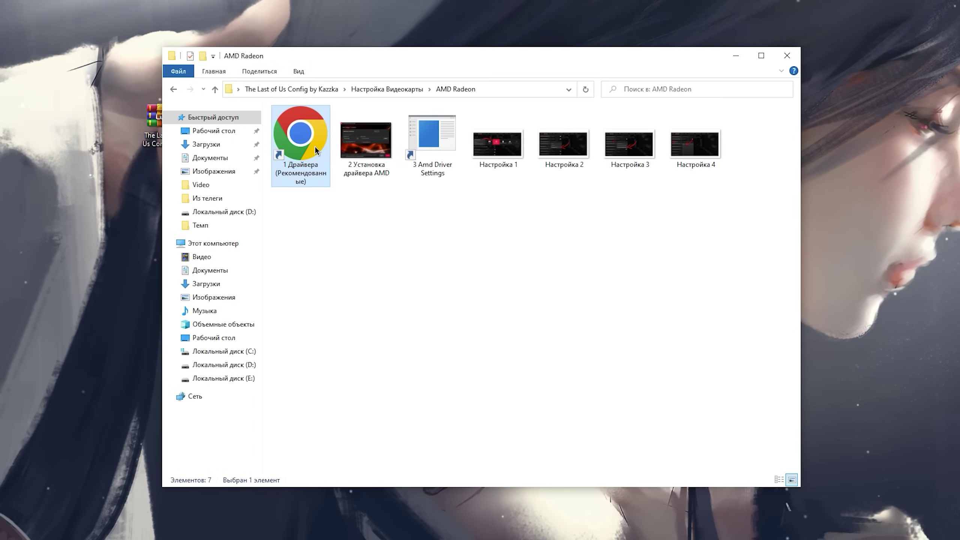
{"action": "double_click", "coordinate": [366, 140]}
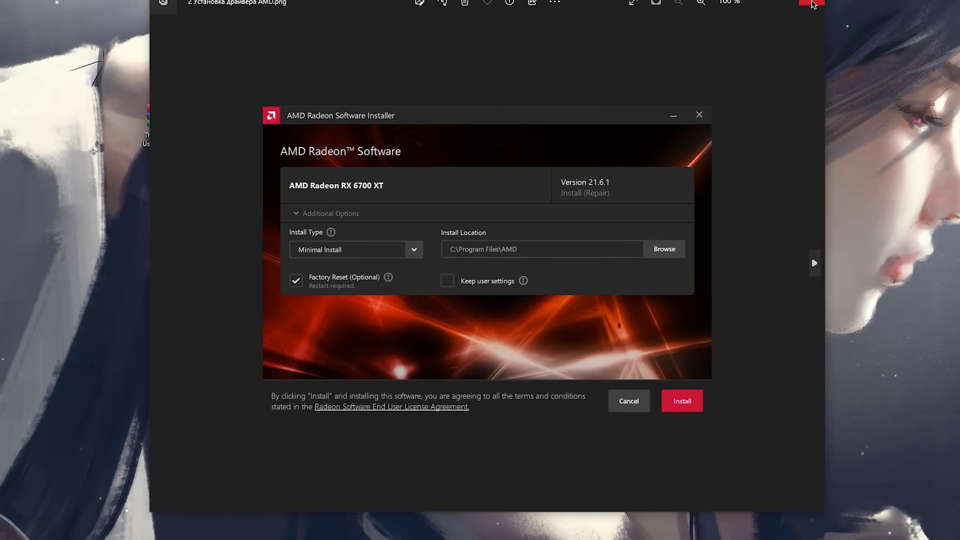
{"action": "left_click", "coordinate": [814, 3]}
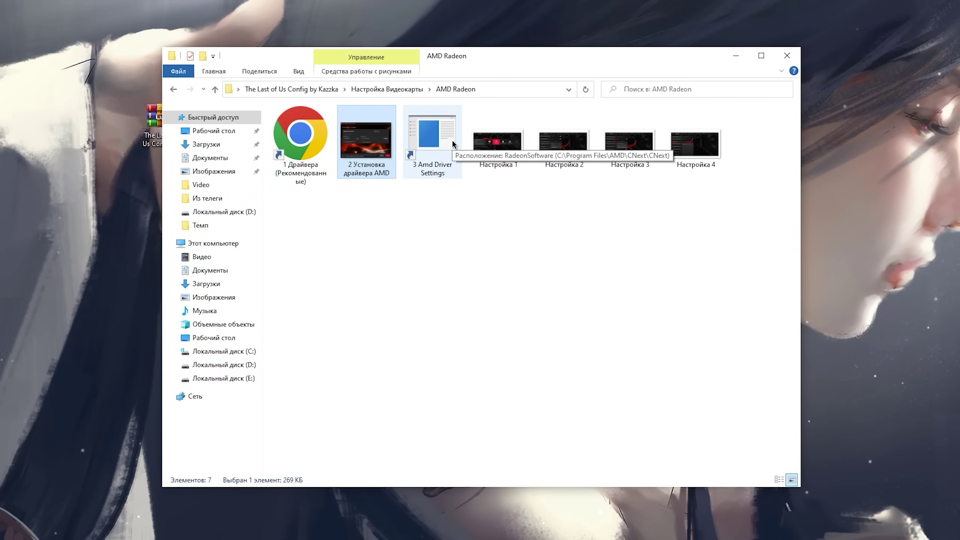
{"action": "double_click", "coordinate": [498, 162]}
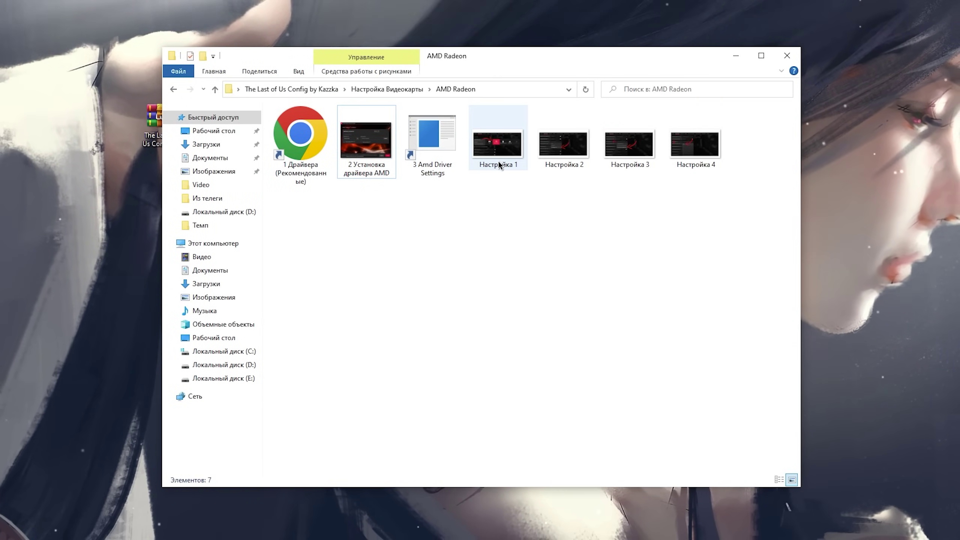
{"action": "key", "text": "Right"}
{"action": "key", "text": "Right"}
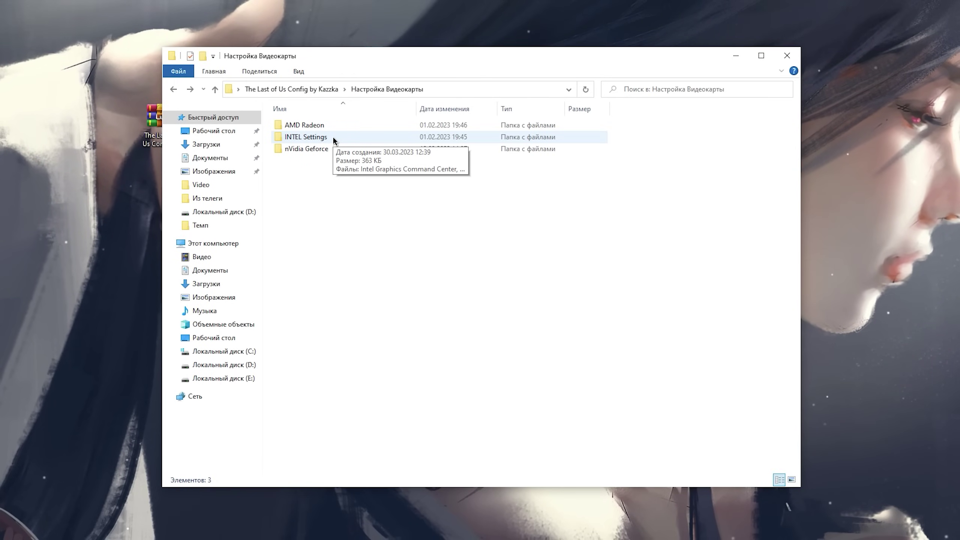
- Open the INTEL Settings folder and look over its Intel Graphics Command Center and Intel HD Graphics Control Panel images
{"action": "double_click", "coordinate": [333, 136]}
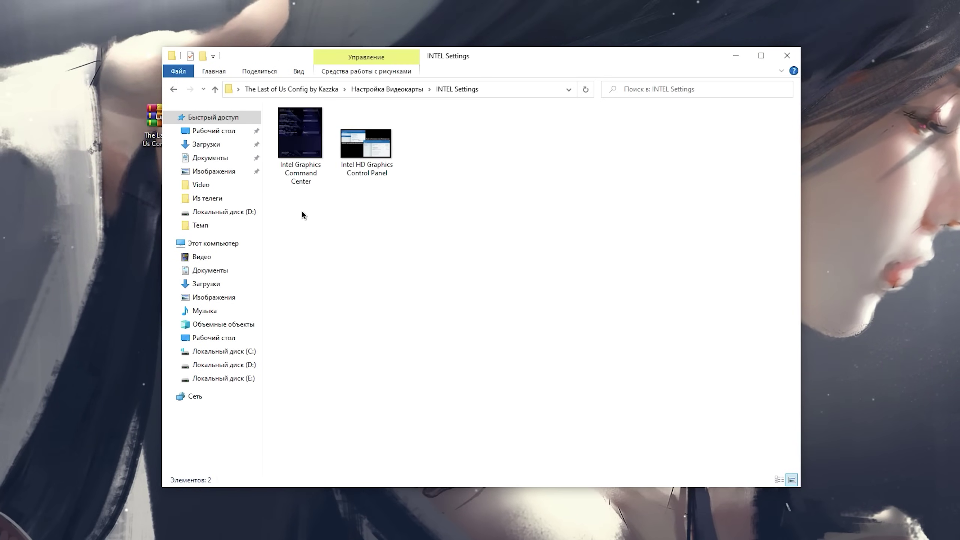
{"action": "left_click_drag", "start_coordinate": [301, 210], "coordinate": [423, 156]}
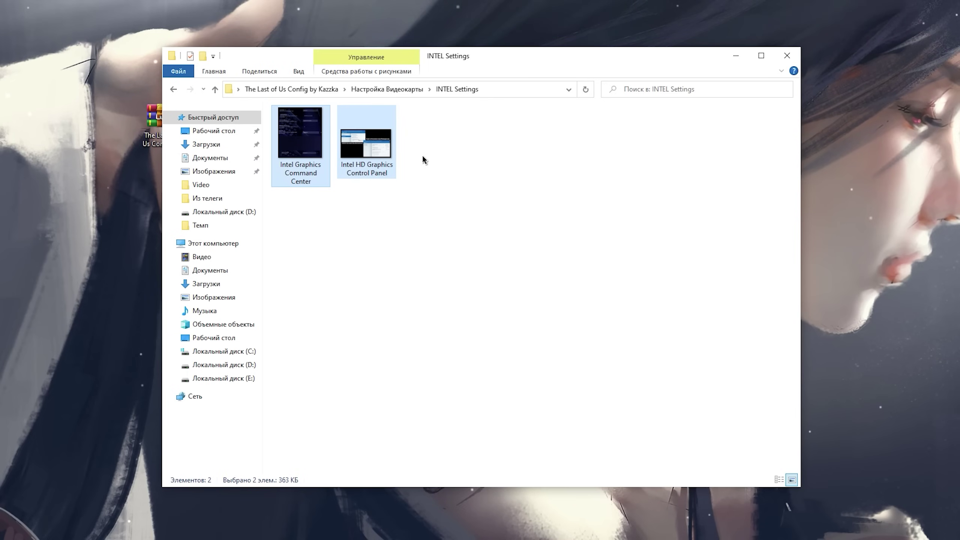
{"action": "left_click", "coordinate": [415, 159]}
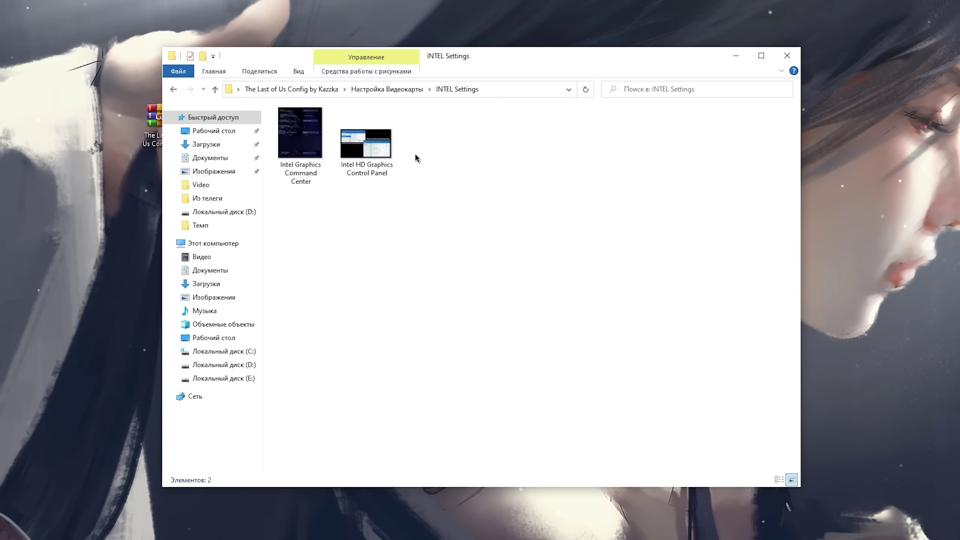
- Permanently delete all files in Windows\Temp through the Delete %Temp% Files shortcut in the Очистка folder, and return to that folder
{"action": "key", "text": "alt+Up"}
{"action": "key", "text": "alt+Up"}
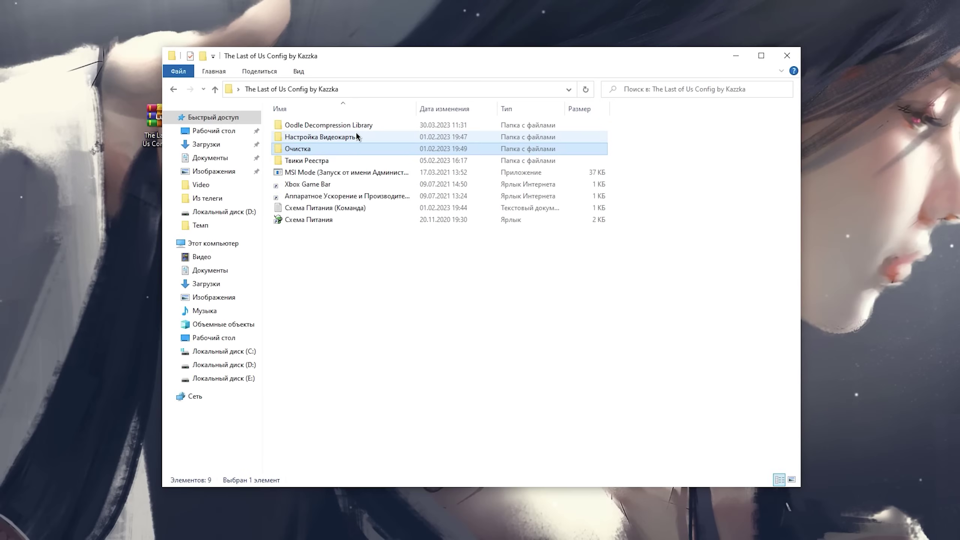
{"action": "double_click", "coordinate": [360, 149]}
{"action": "double_click", "coordinate": [297, 126]}
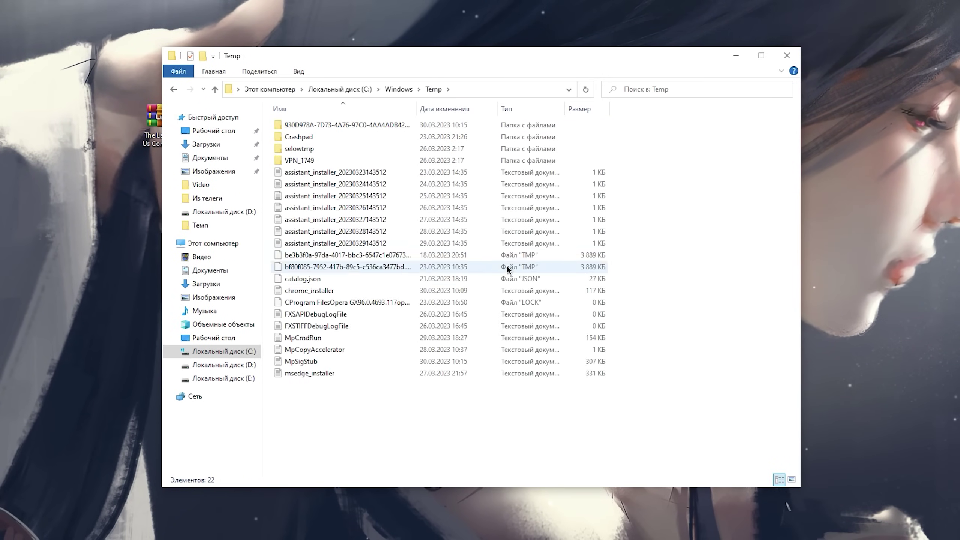
{"action": "left_click_drag", "start_coordinate": [336, 425], "coordinate": [336, 106]}
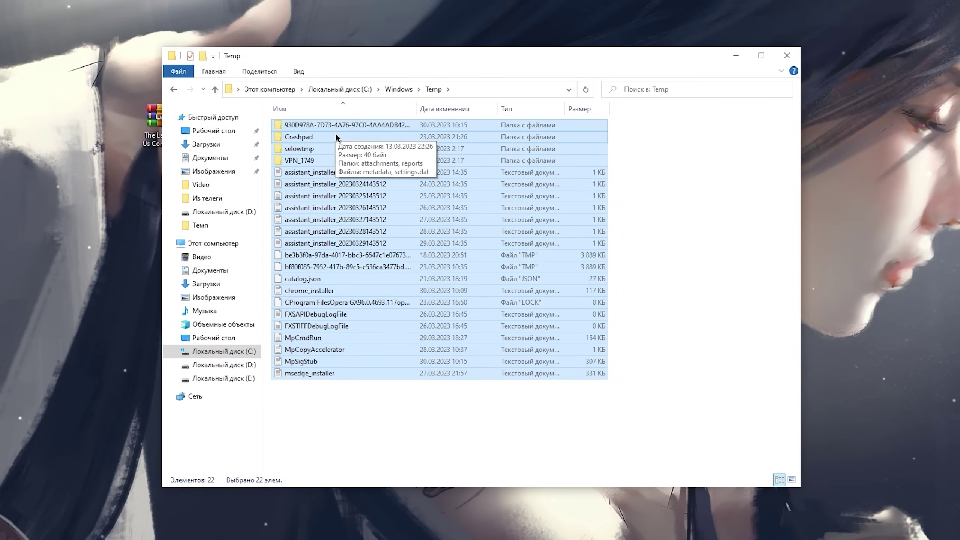
{"action": "key", "text": "shift+Delete"}
{"action": "key", "text": "Return"}
{"action": "left_click", "coordinate": [173, 89]}
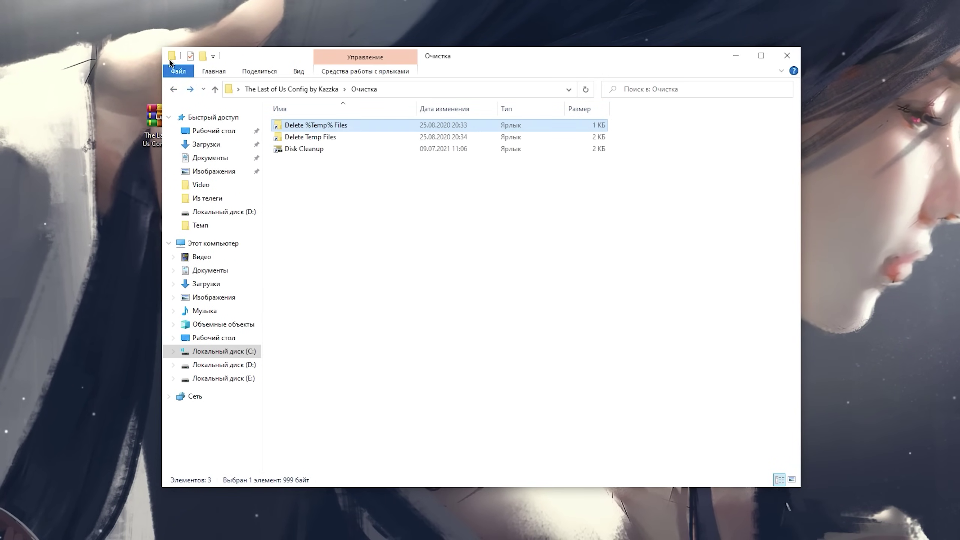
- Permanently delete the contents of the AppData\Local\Temp folder through the Delete Temp Files shortcut, cancelling at the file in use
{"action": "double_click", "coordinate": [335, 138]}
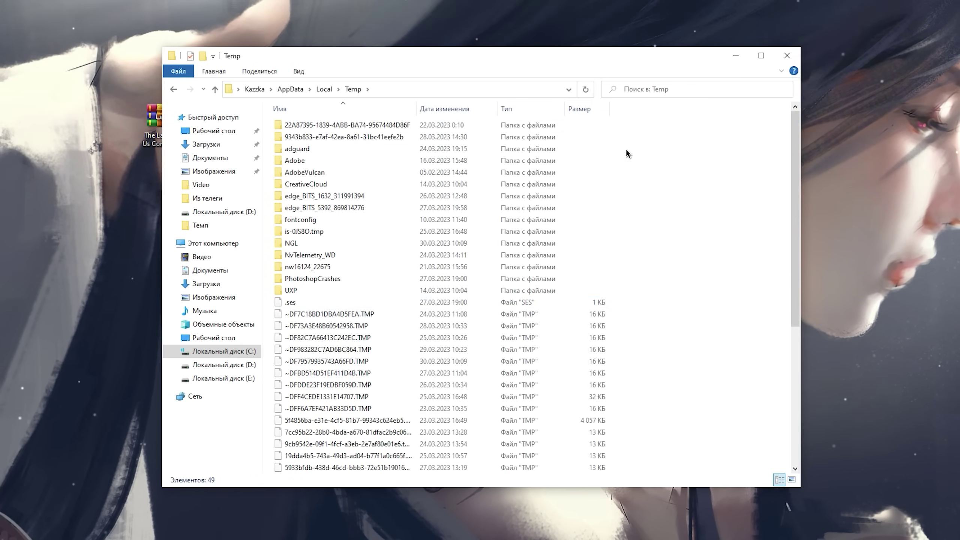
{"action": "key", "text": "ctrl+a"}
{"action": "key", "text": "shift+Delete"}
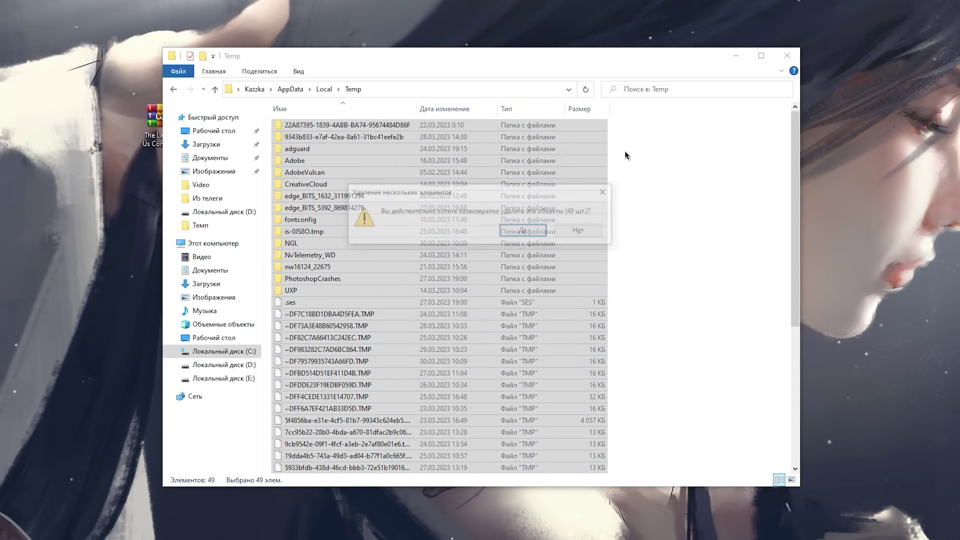
{"action": "left_click", "coordinate": [520, 286]}
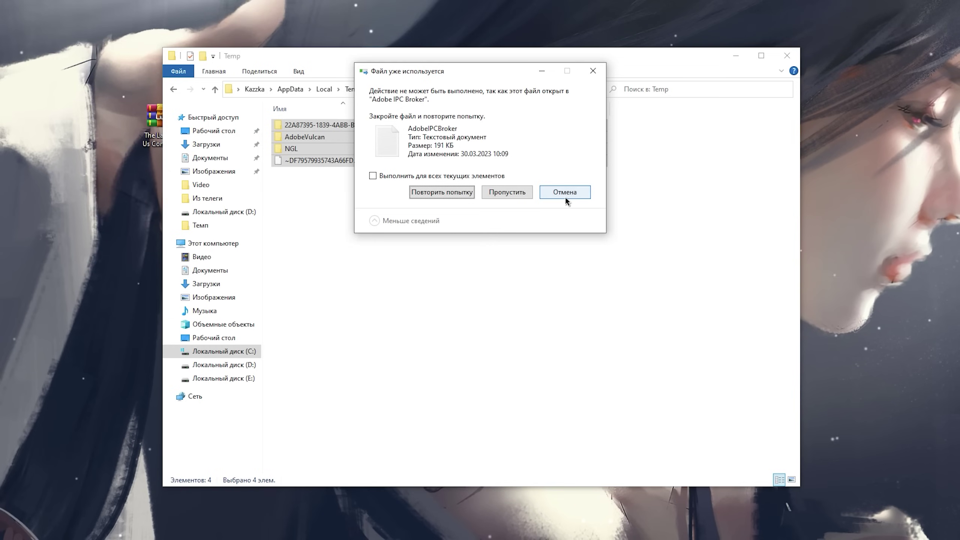
{"action": "left_click", "coordinate": [553, 189]}
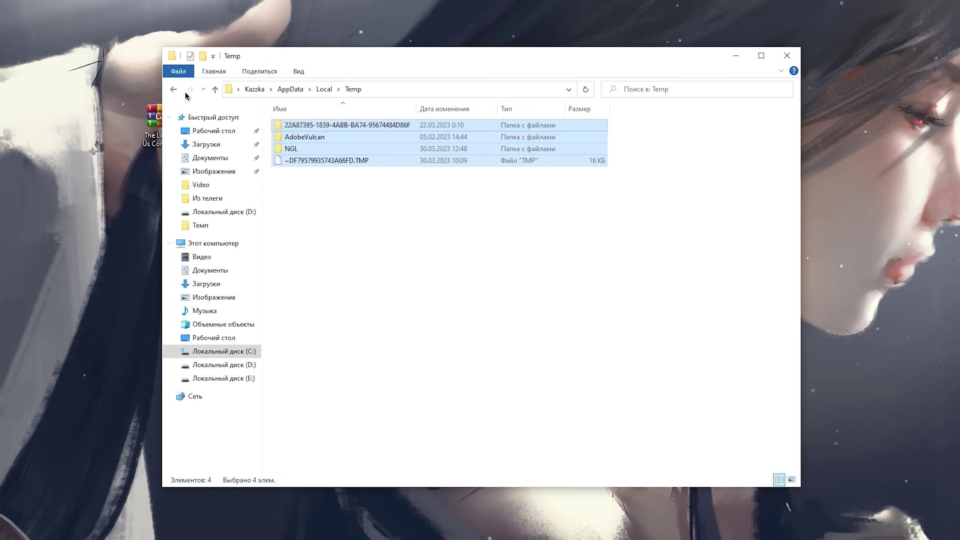
- Start Disk Cleanup from the Очистка folder for drive C: and rescan the drive with system files included
{"action": "left_click", "coordinate": [173, 89]}
{"action": "double_click", "coordinate": [345, 153]}
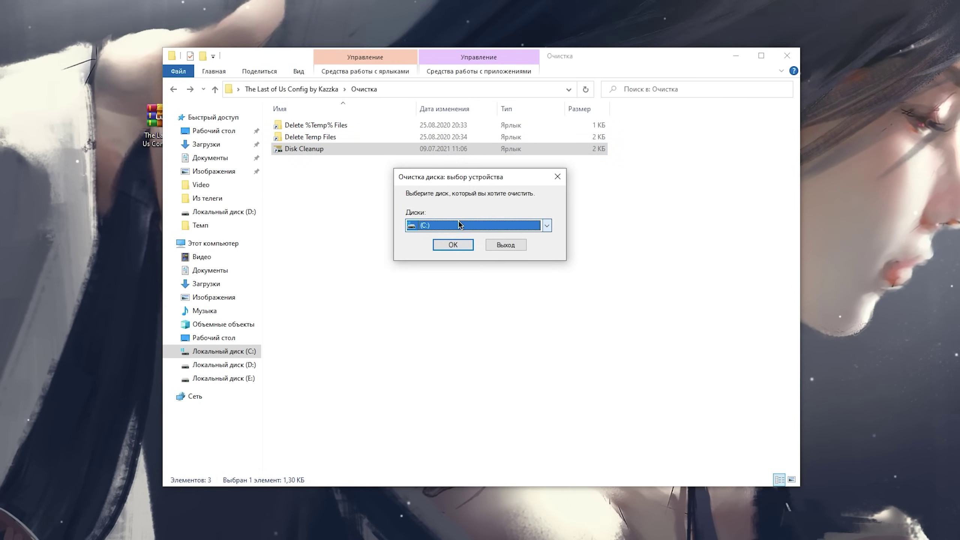
{"action": "left_click", "coordinate": [451, 244]}
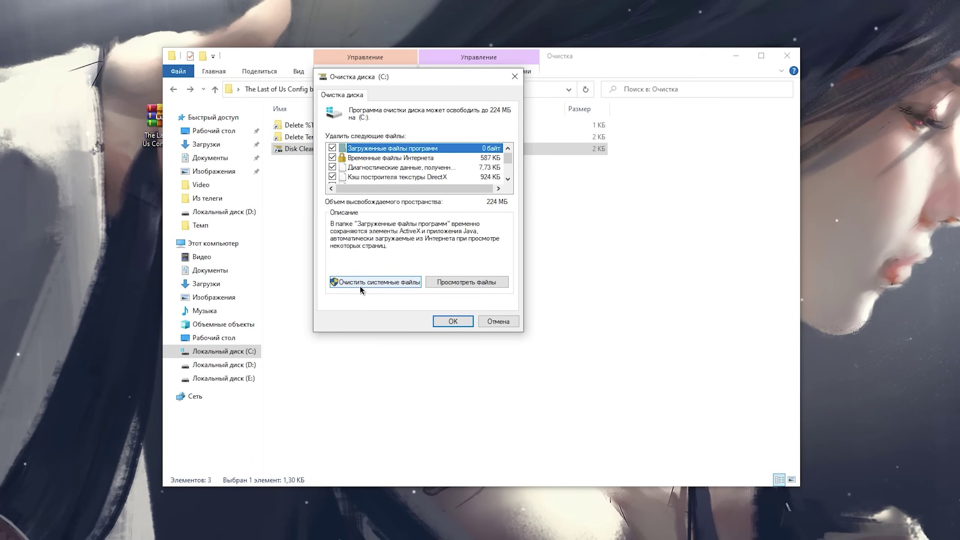
{"action": "left_click", "coordinate": [359, 282]}
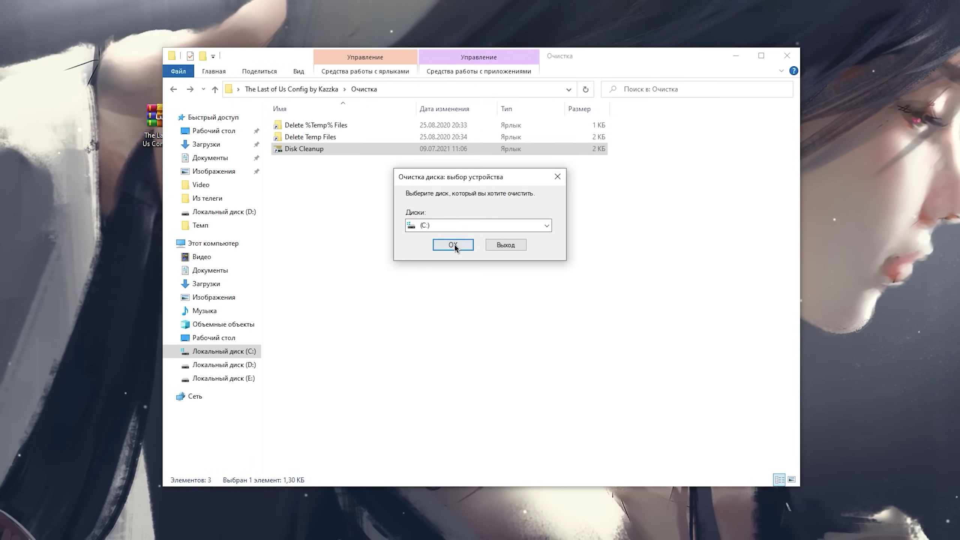
{"action": "left_click", "coordinate": [445, 245]}
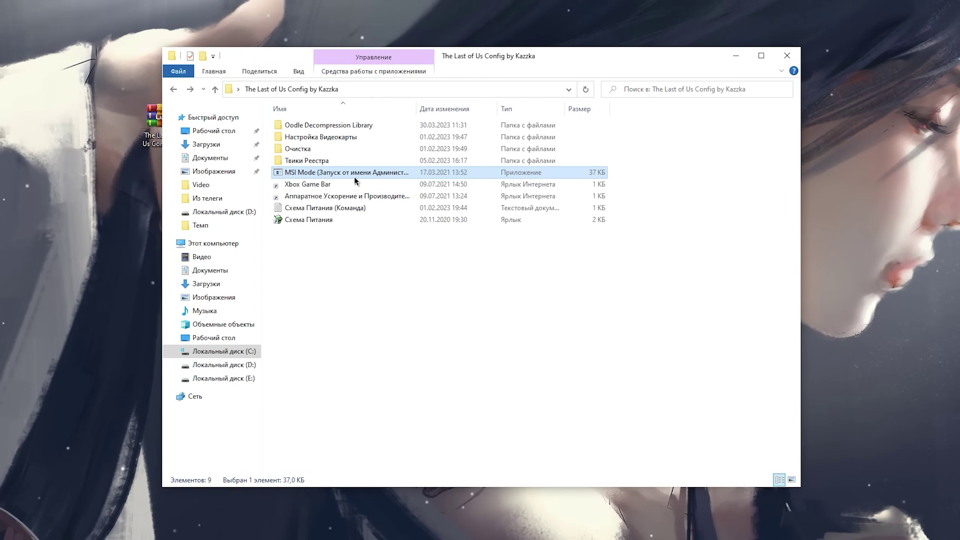
- Run the MSI Mode utility as administrator, set the NVIDIA GeForce RTX 3060 Ti's interrupt priority to High and apply it
{"action": "right_click", "coordinate": [354, 177]}
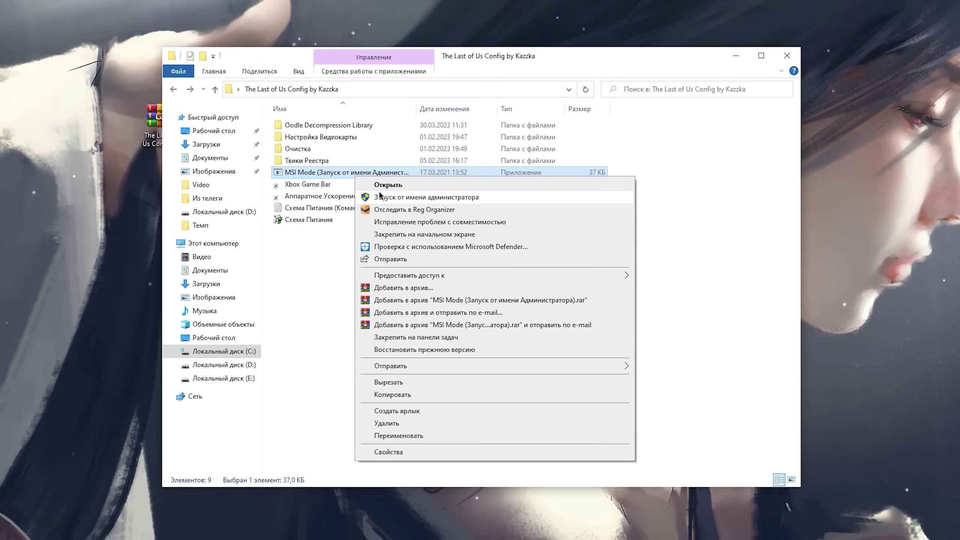
{"action": "left_click", "coordinate": [380, 197]}
{"action": "left_click", "coordinate": [371, 302]}
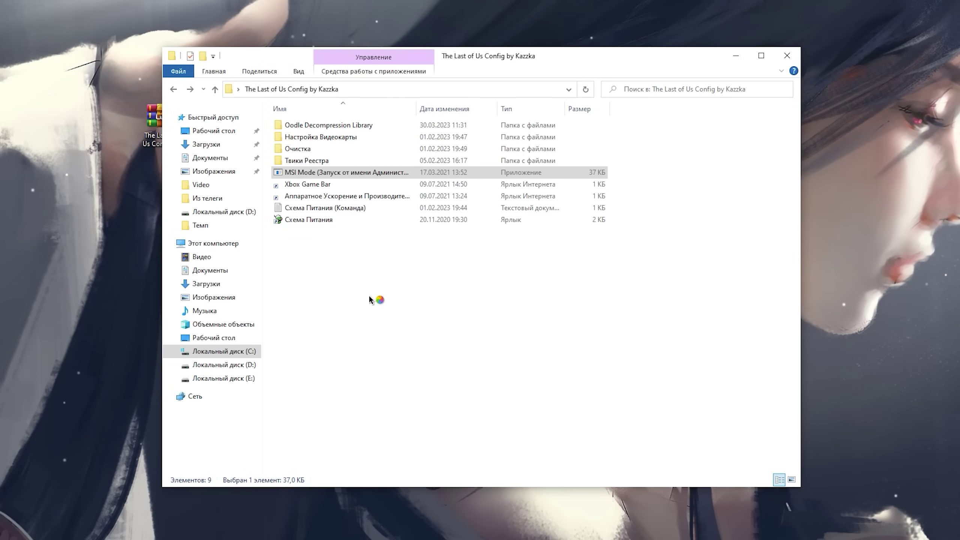
{"action": "left_click", "coordinate": [258, 226]}
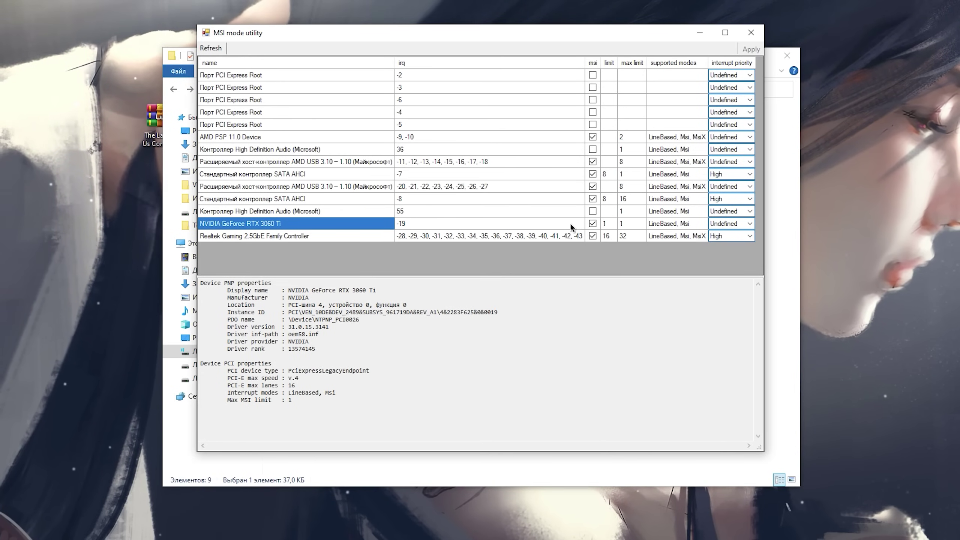
{"action": "left_click", "coordinate": [738, 225]}
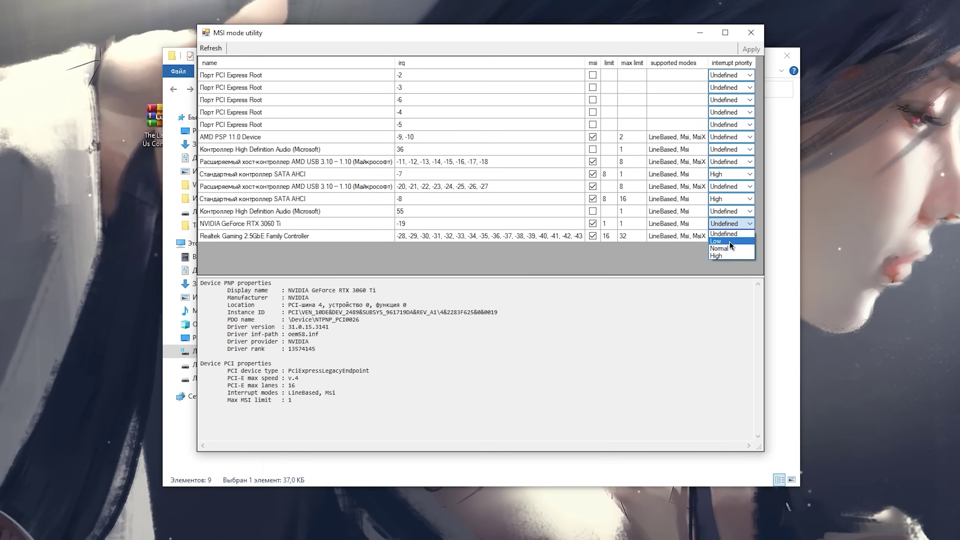
{"action": "left_click", "coordinate": [720, 261]}
{"action": "left_click", "coordinate": [757, 54]}
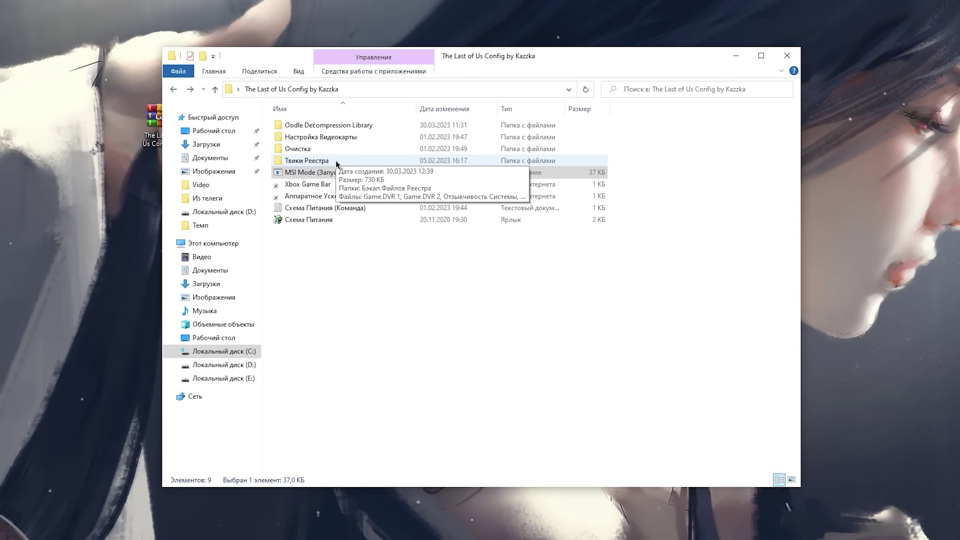
- Open the Твики Реестра folder and look over its five registry files
{"action": "double_click", "coordinate": [336, 161]}
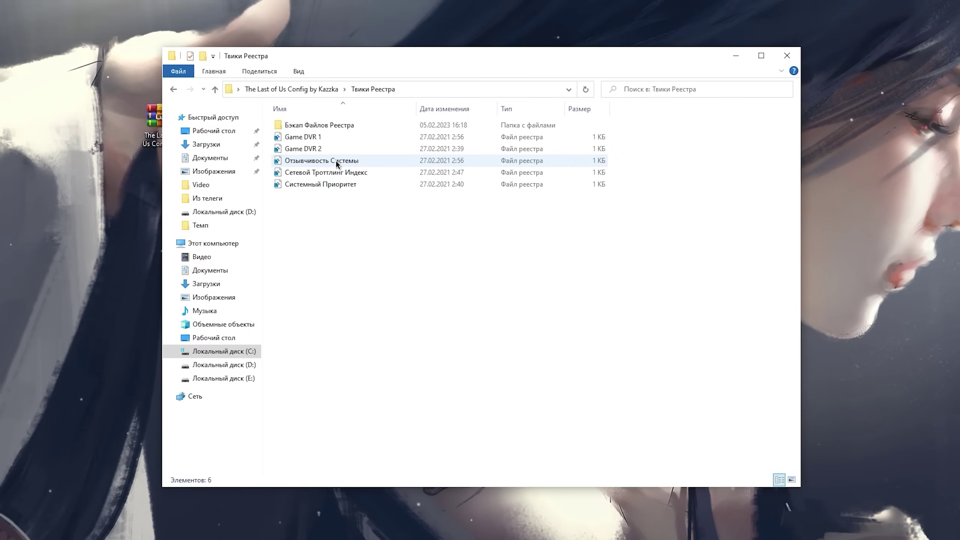
{"action": "left_click_drag", "start_coordinate": [340, 207], "coordinate": [334, 135]}
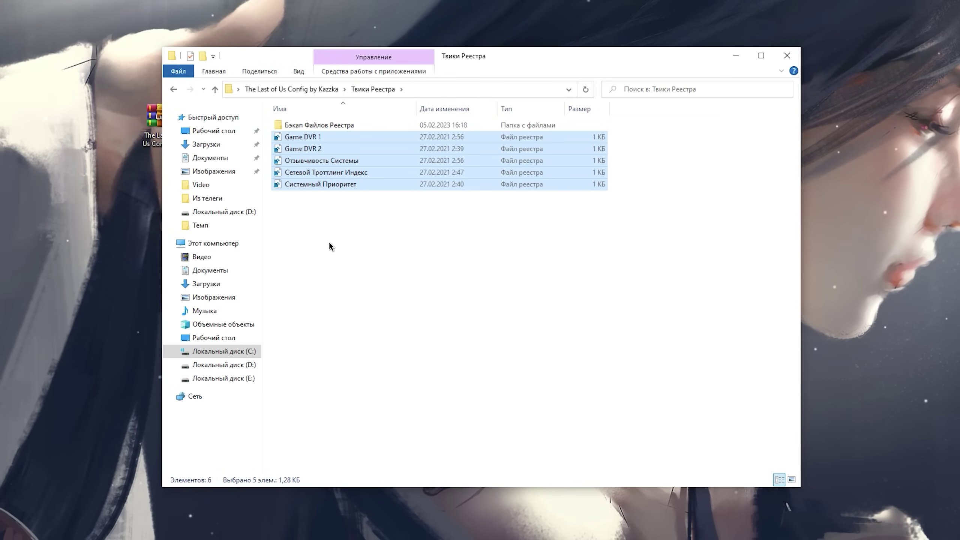
{"action": "left_click", "coordinate": [329, 245]}
- Look through the backup files and text instructions in the Бэкап Файлов Реестра folder, and return to Твики Реестра
{"action": "left_click", "coordinate": [330, 126]}
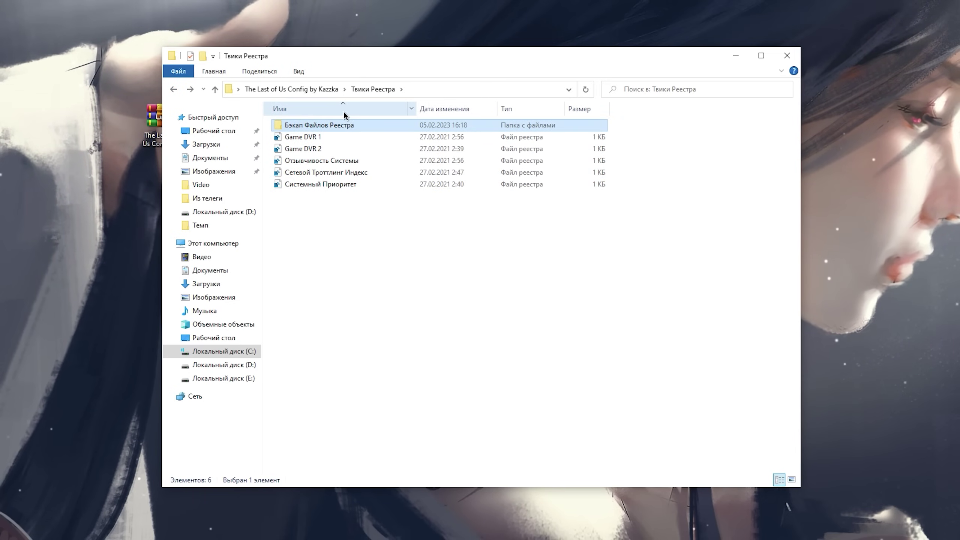
{"action": "double_click", "coordinate": [341, 125]}
{"action": "left_click_drag", "start_coordinate": [329, 284], "coordinate": [318, 154]}
{"action": "left_click", "coordinate": [315, 137]}
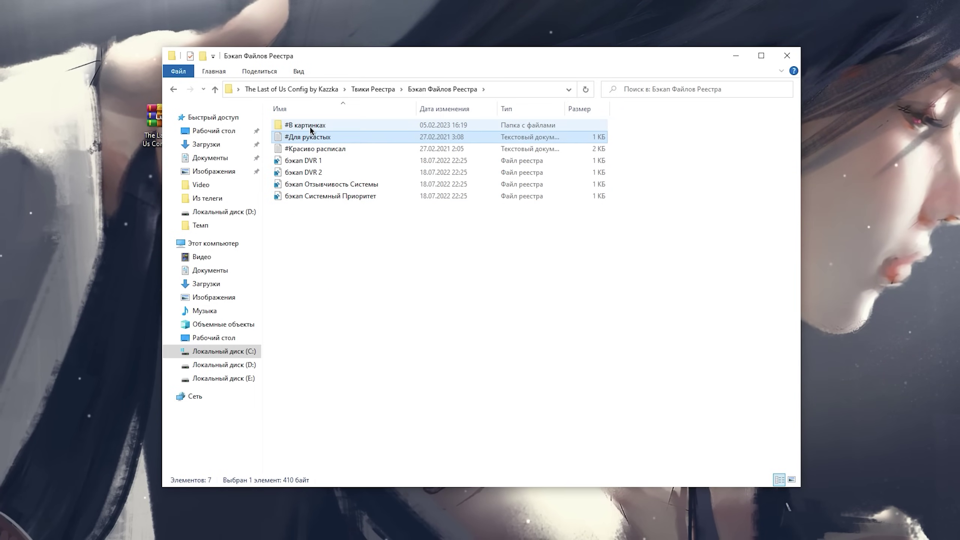
{"action": "left_click", "coordinate": [308, 153]}
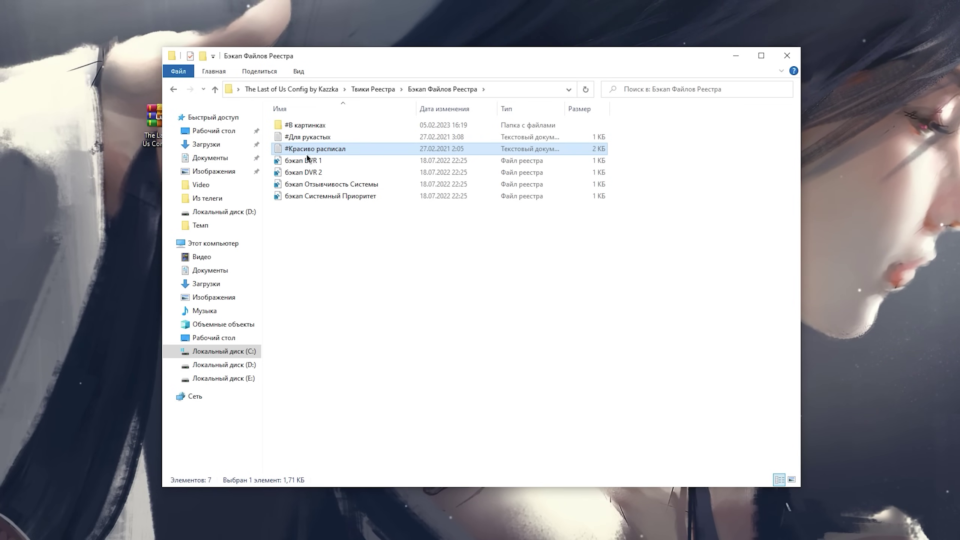
{"action": "key", "text": "alt+Left"}
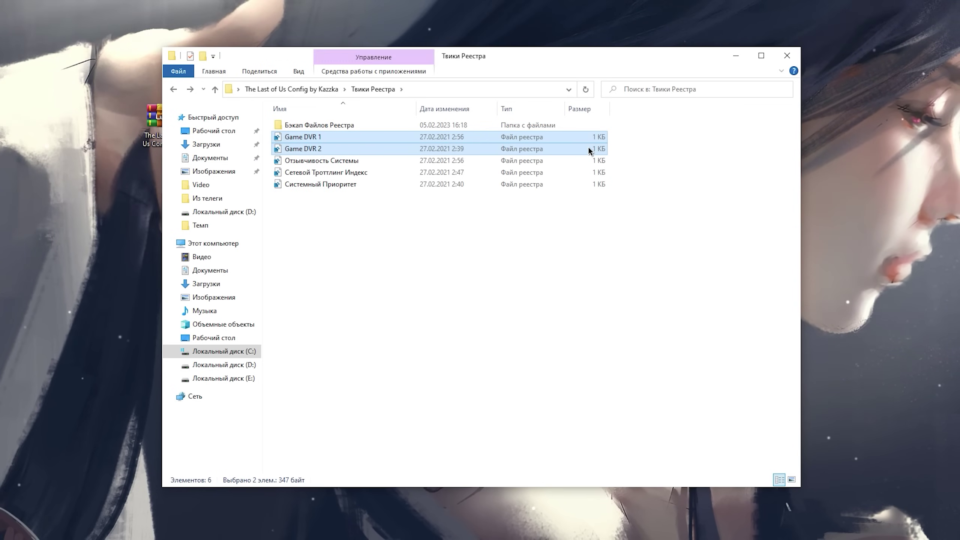
- Inspect the available actions for the Game DVR 1, Game DVR 2, Отзывчивость Системы, Сетевой Троттлинг Индекс and Системный Приоритет registry files
{"action": "left_click", "coordinate": [313, 141]}
{"action": "right_click", "coordinate": [313, 141]}
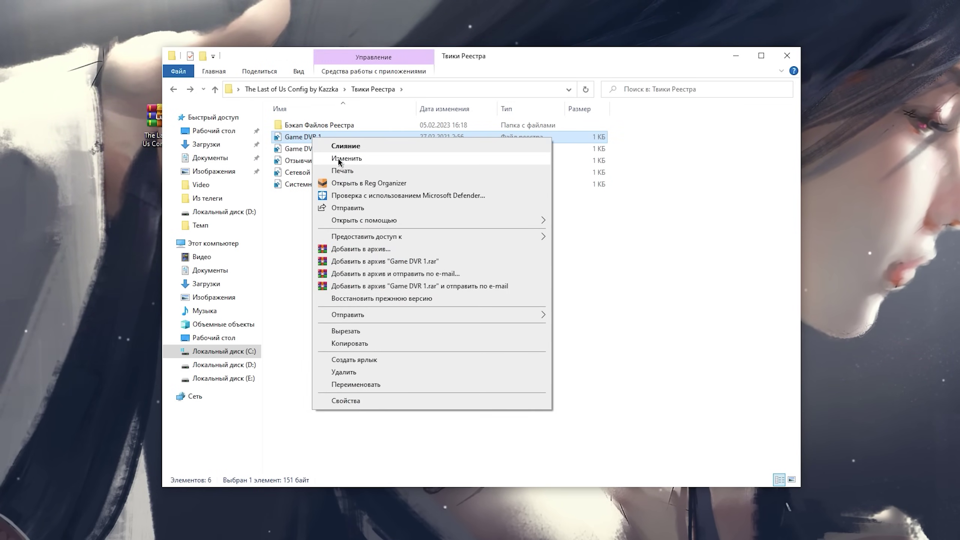
{"action": "left_click", "coordinate": [332, 147]}
{"action": "right_click", "coordinate": [332, 148]}
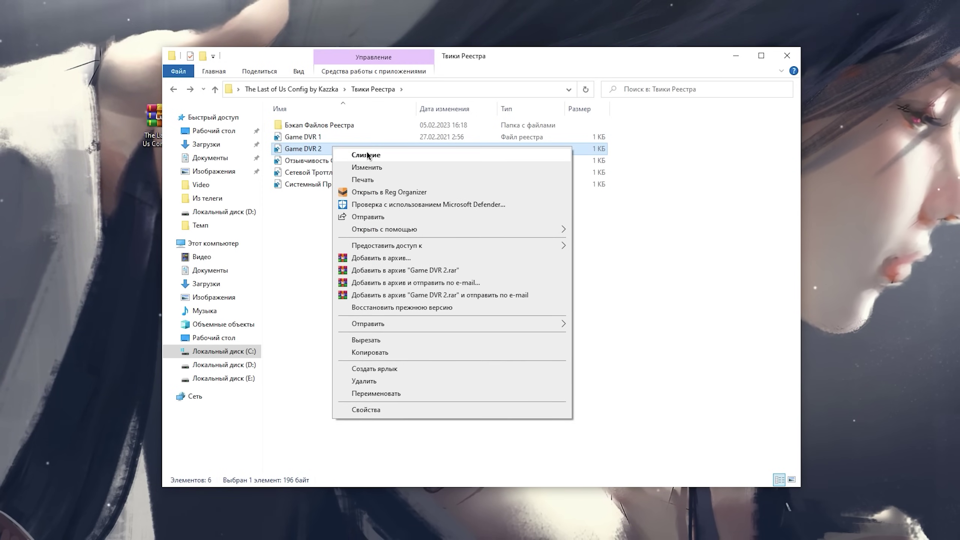
{"action": "left_click", "coordinate": [317, 150]}
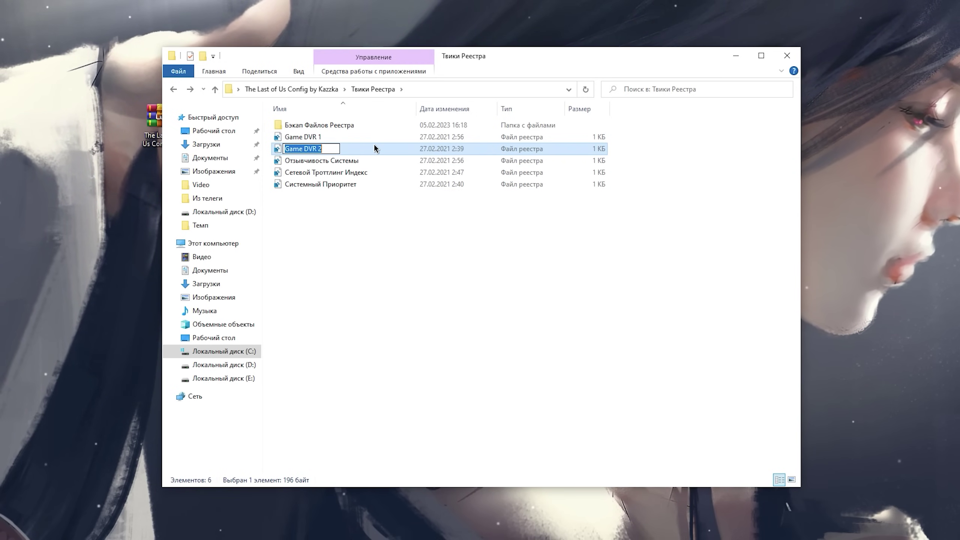
{"action": "key", "text": "Escape"}
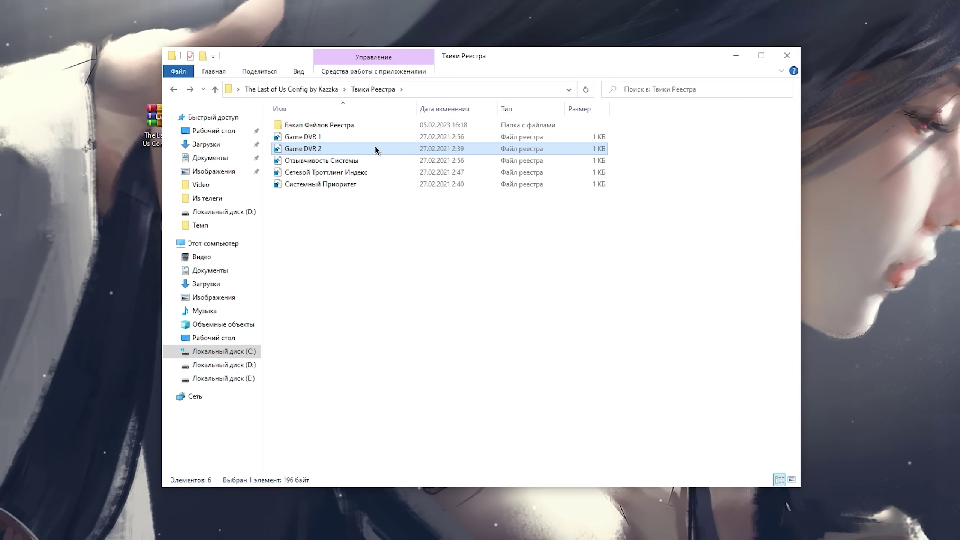
{"action": "right_click", "coordinate": [355, 159]}
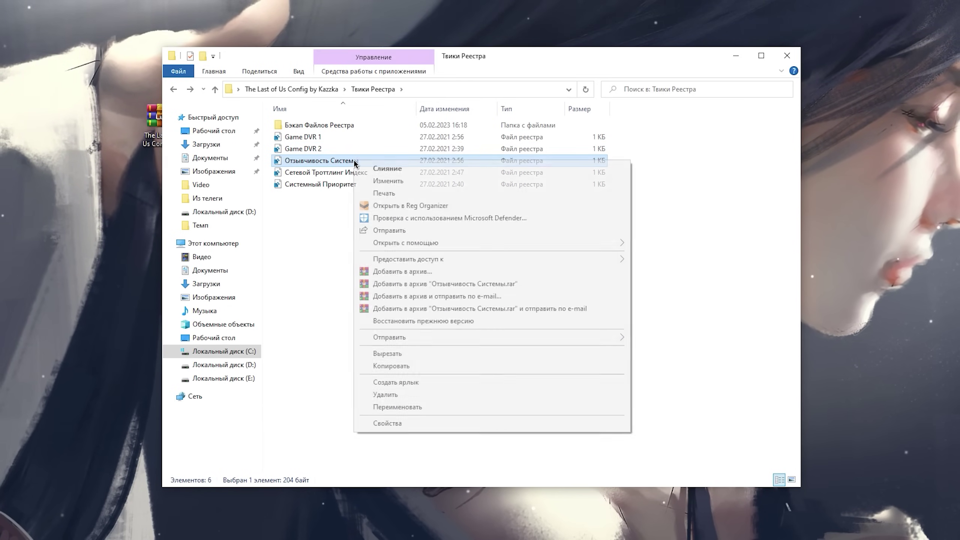
{"action": "left_click", "coordinate": [323, 174]}
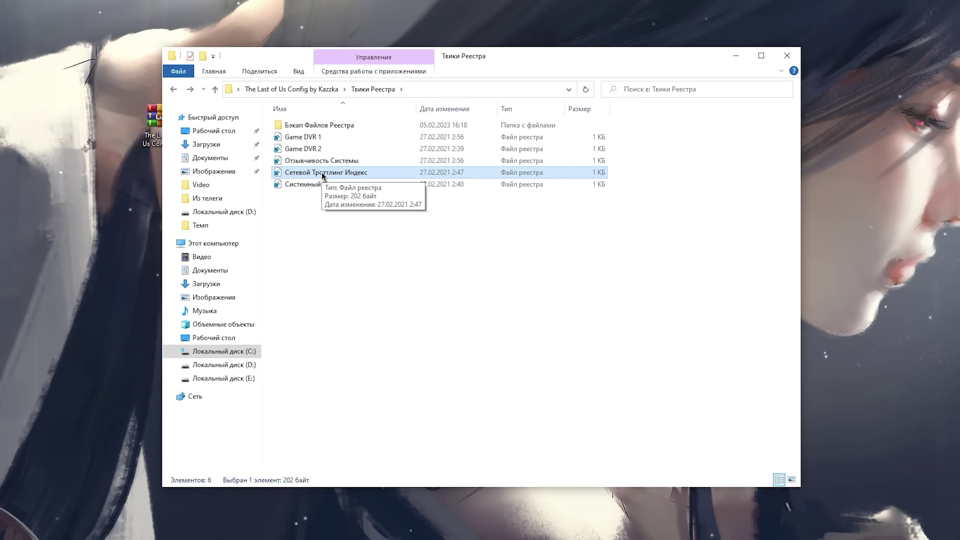
{"action": "left_click", "coordinate": [319, 187]}
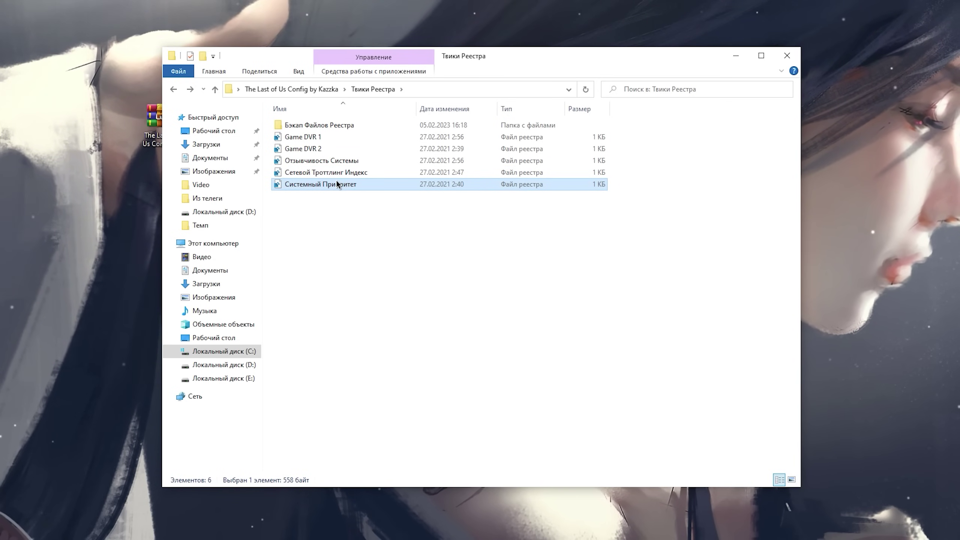
{"action": "right_click", "coordinate": [336, 182]}
{"action": "left_click", "coordinate": [306, 253]}
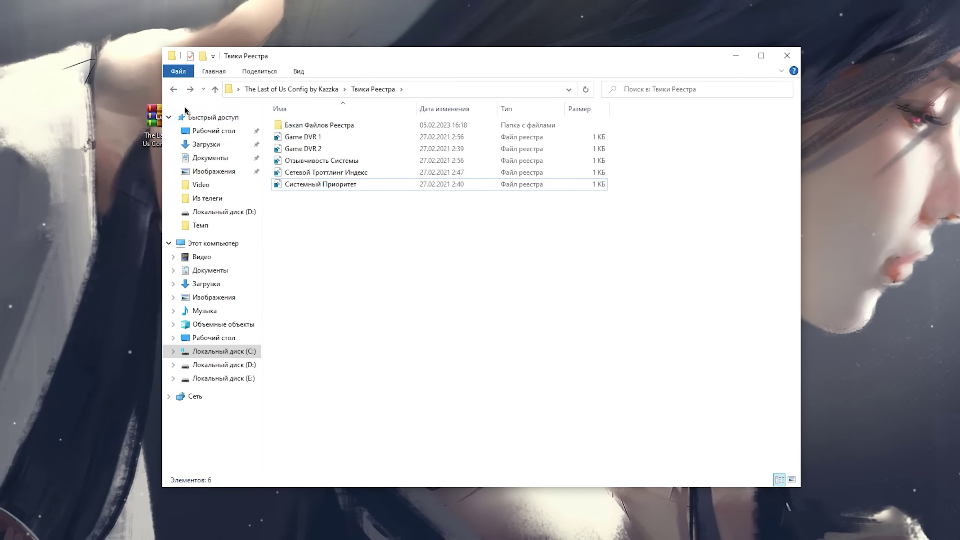
- Open the Xbox Game Bar shortcut from the main config folder and check the Xbox Game Bar, Игровой режим and Записи settings
{"action": "left_click", "coordinate": [174, 89]}
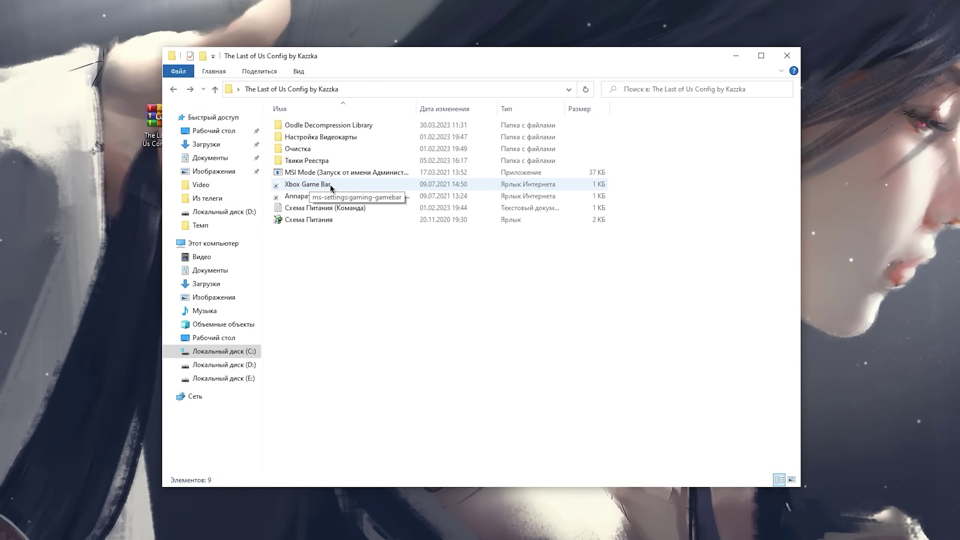
{"action": "double_click", "coordinate": [330, 184]}
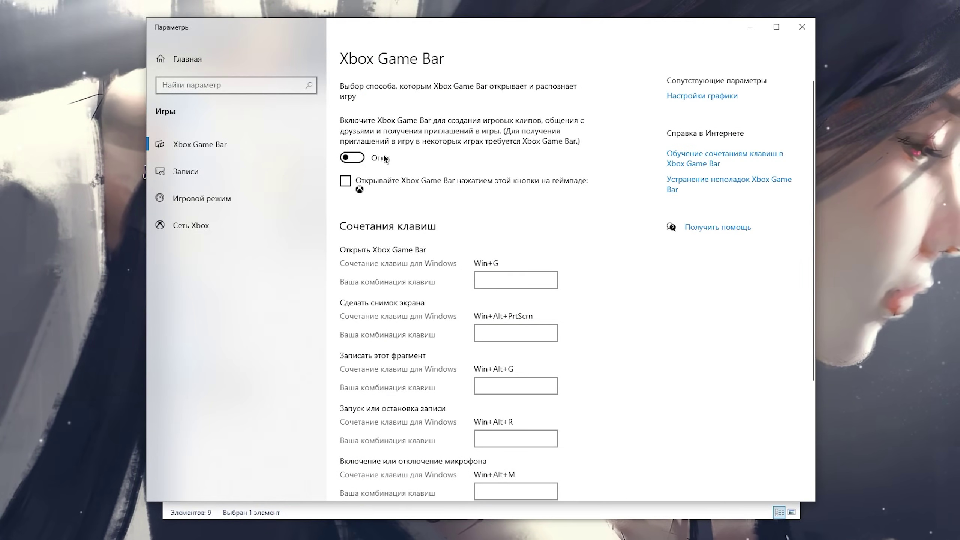
{"action": "left_click", "coordinate": [236, 200]}
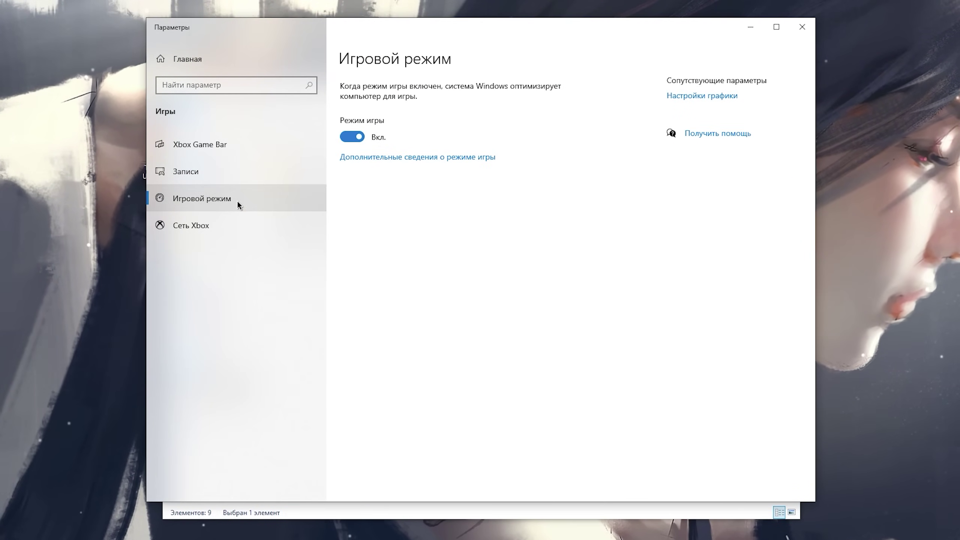
{"action": "left_click", "coordinate": [246, 171]}
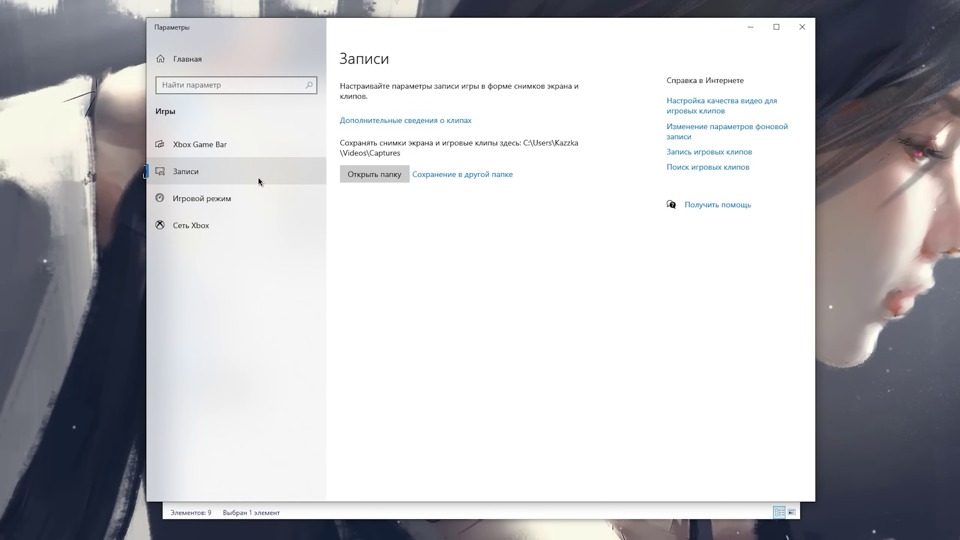
- Open the Фоновые приложения privacy settings and allow apps to run in the background
{"action": "left_click", "coordinate": [192, 63]}
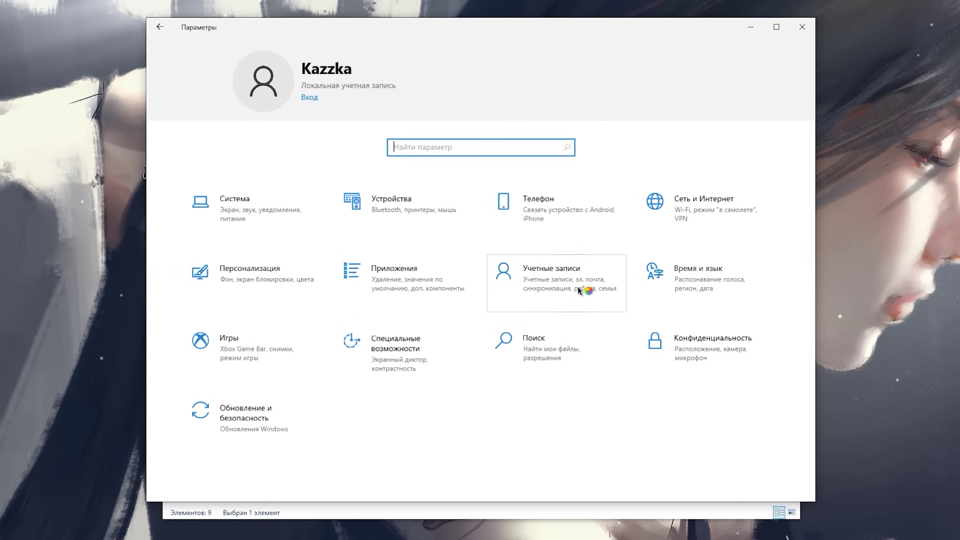
{"action": "left_click", "coordinate": [697, 364]}
{"action": "scroll", "coordinate": [220, 262], "scroll_direction": "down", "scroll_amount": 10}
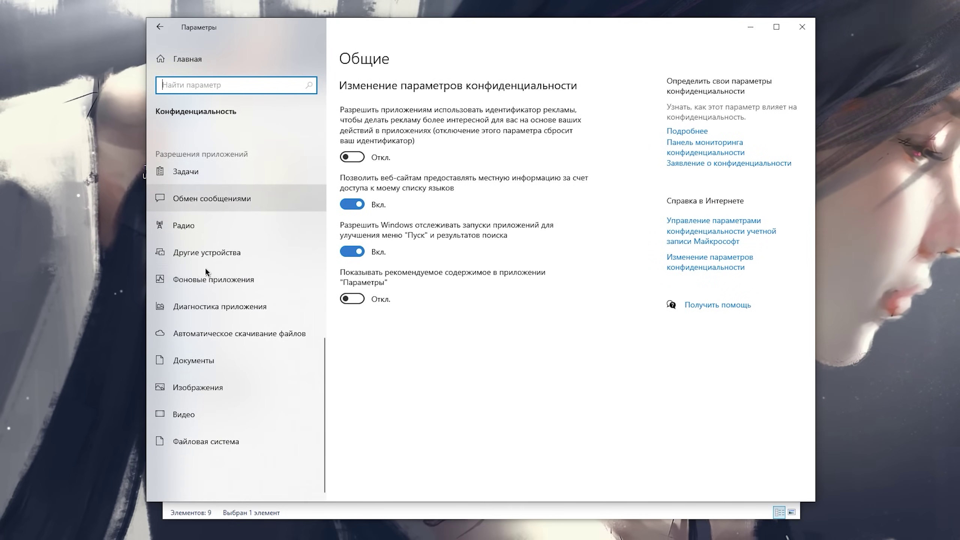
{"action": "left_click", "coordinate": [234, 269]}
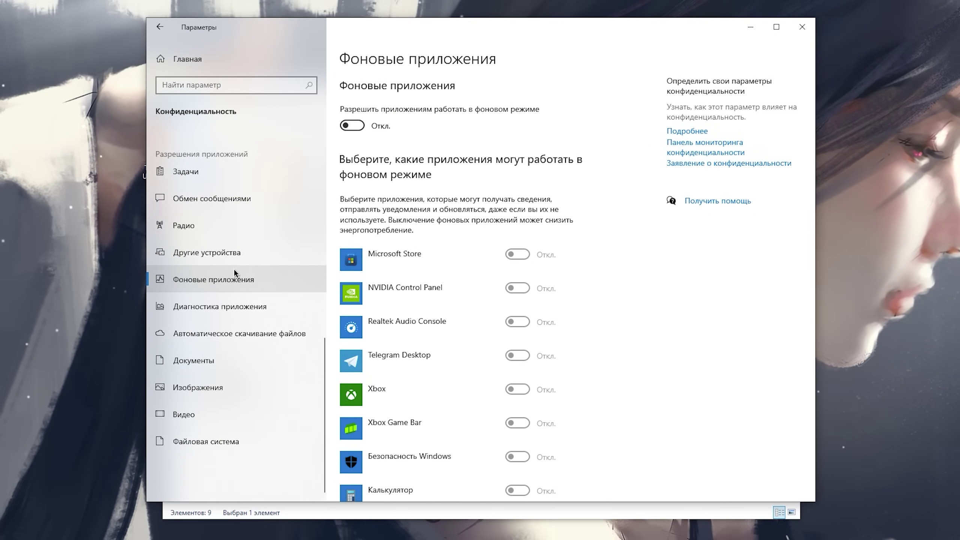
{"action": "left_click", "coordinate": [351, 126]}
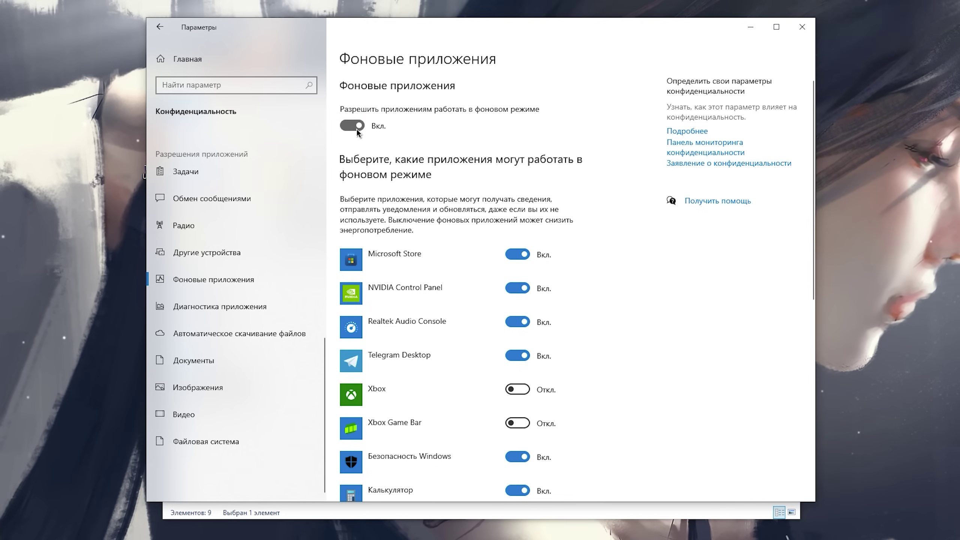
{"action": "left_click", "coordinate": [356, 129]}
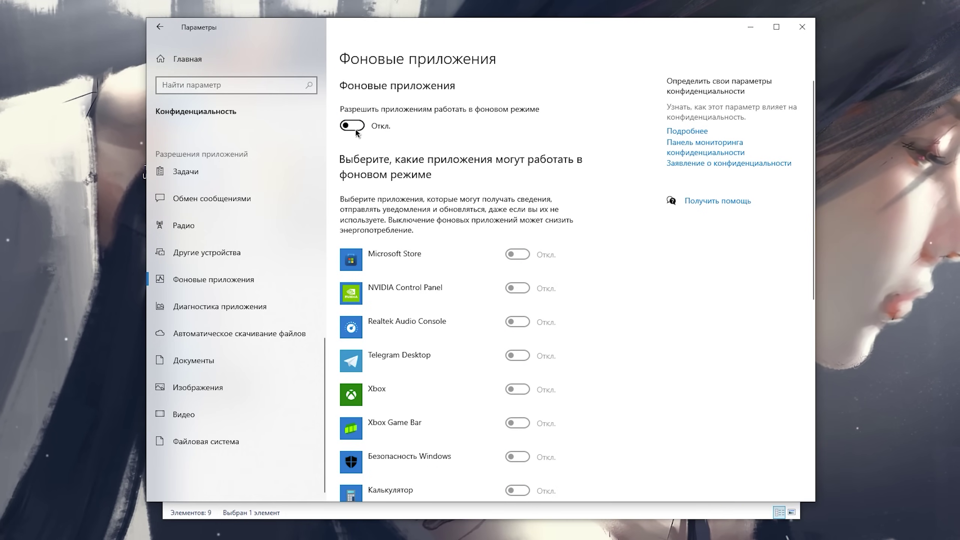
{"action": "left_click", "coordinate": [355, 129]}
- Review the background app list and switch off background activity for Связь с телефоном and Техническая поддержка
{"action": "scroll", "coordinate": [551, 283], "scroll_direction": "down", "scroll_amount": 1}
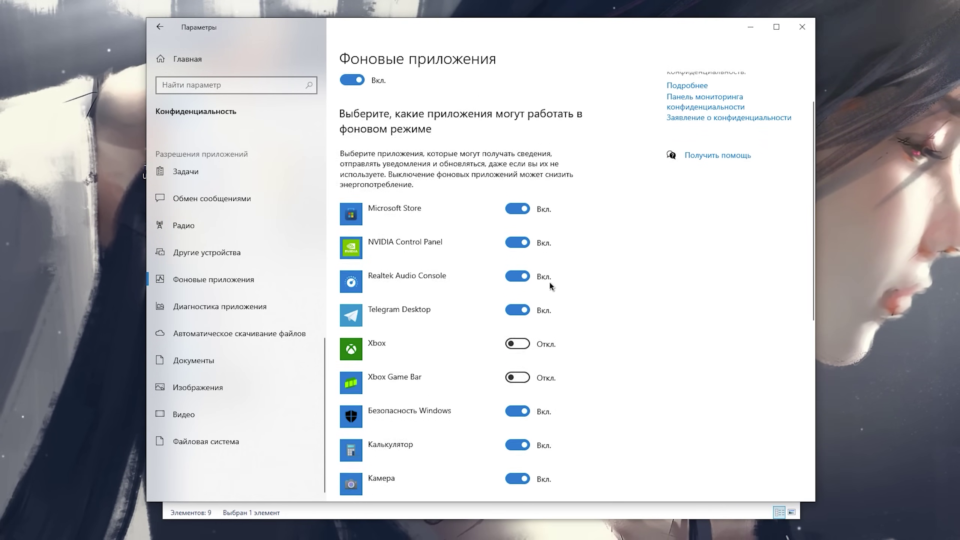
{"action": "scroll", "coordinate": [549, 282], "scroll_direction": "down", "scroll_amount": 2}
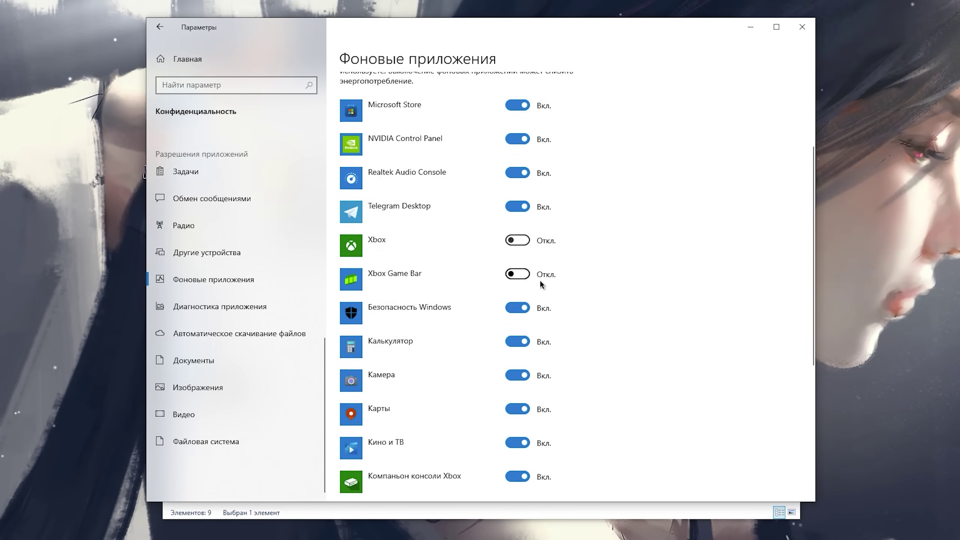
{"action": "scroll", "coordinate": [539, 279], "scroll_direction": "down", "scroll_amount": 6}
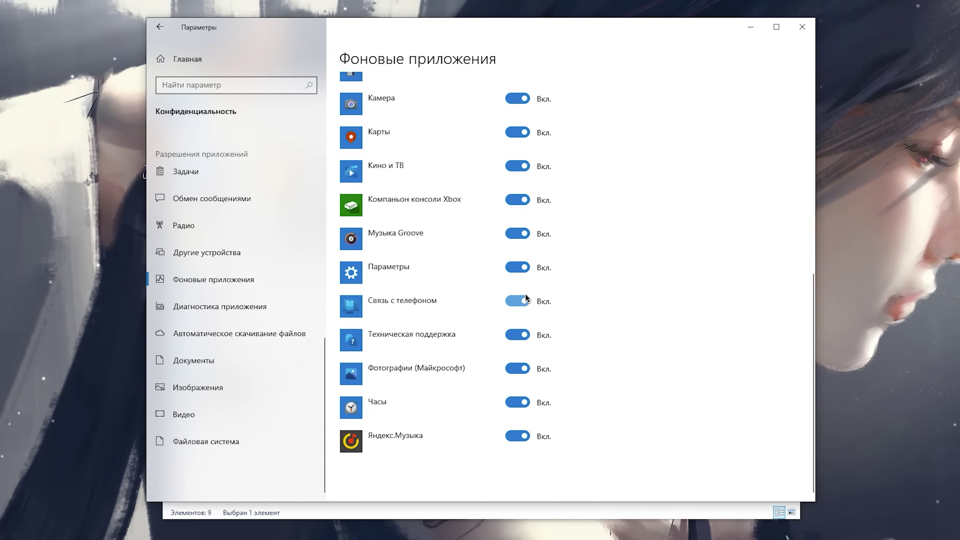
{"action": "left_click", "coordinate": [517, 299]}
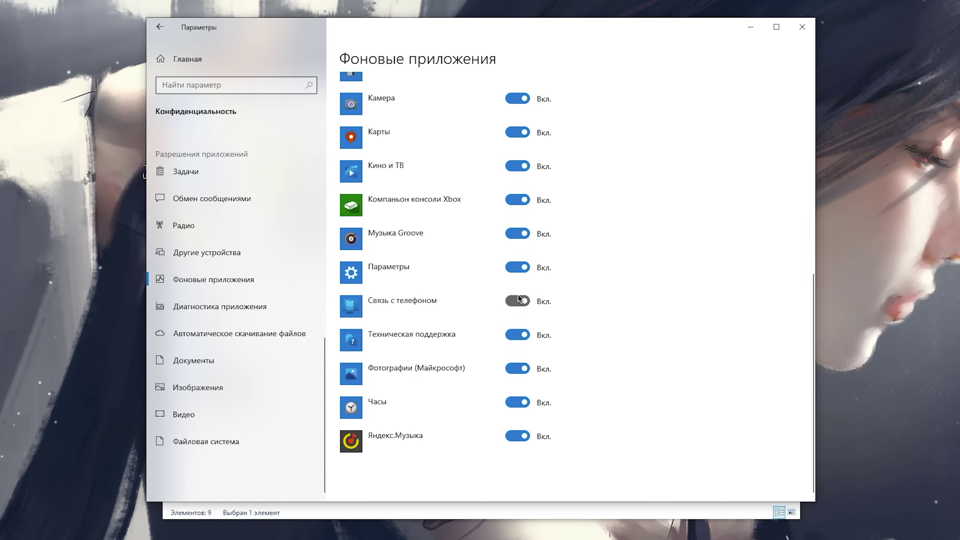
{"action": "left_click", "coordinate": [522, 334]}
{"action": "scroll", "coordinate": [506, 344], "scroll_direction": "up", "scroll_amount": 8}
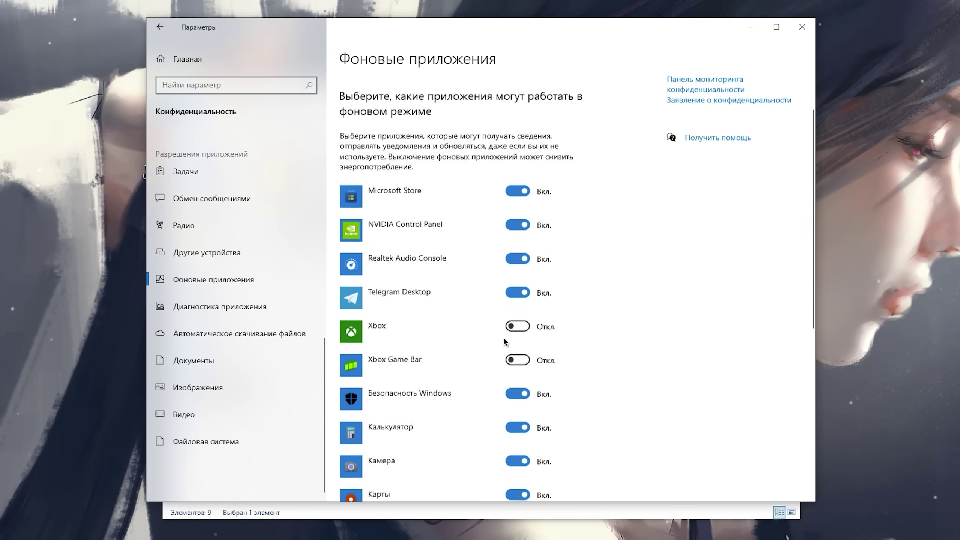